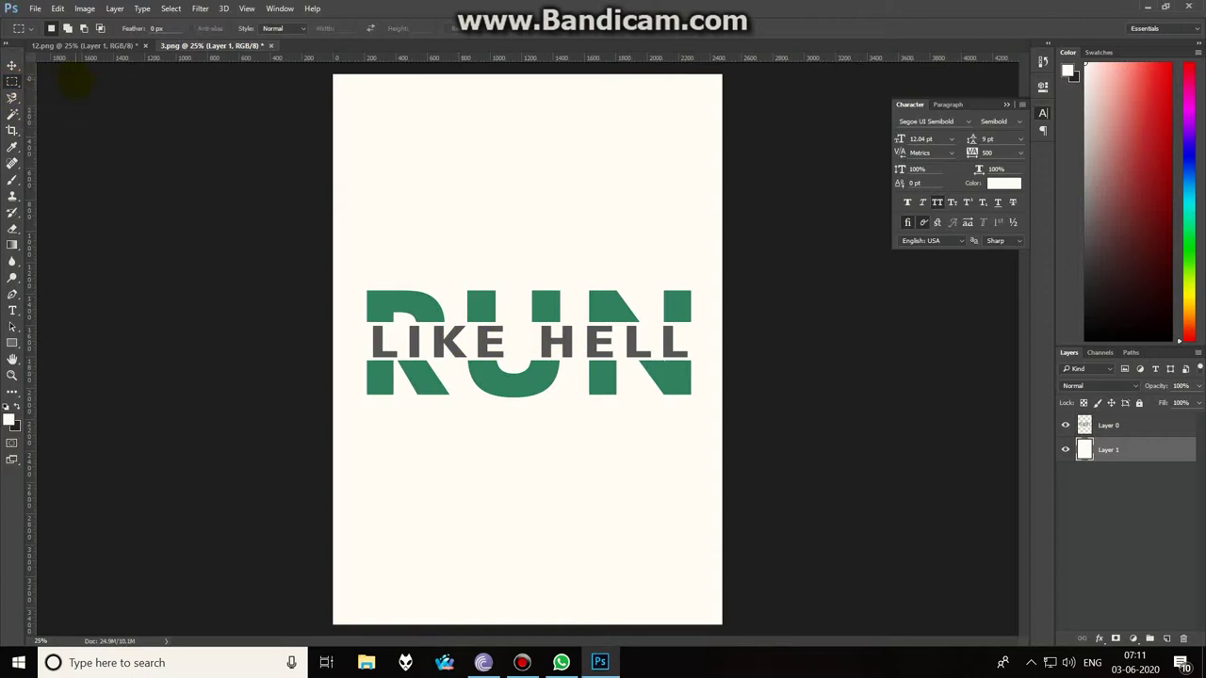
Step: Try the Elliptical Marquee, then draw a Rectangular Marquee box around the RUN / LIKE HELL artwork
right_click(12, 81)
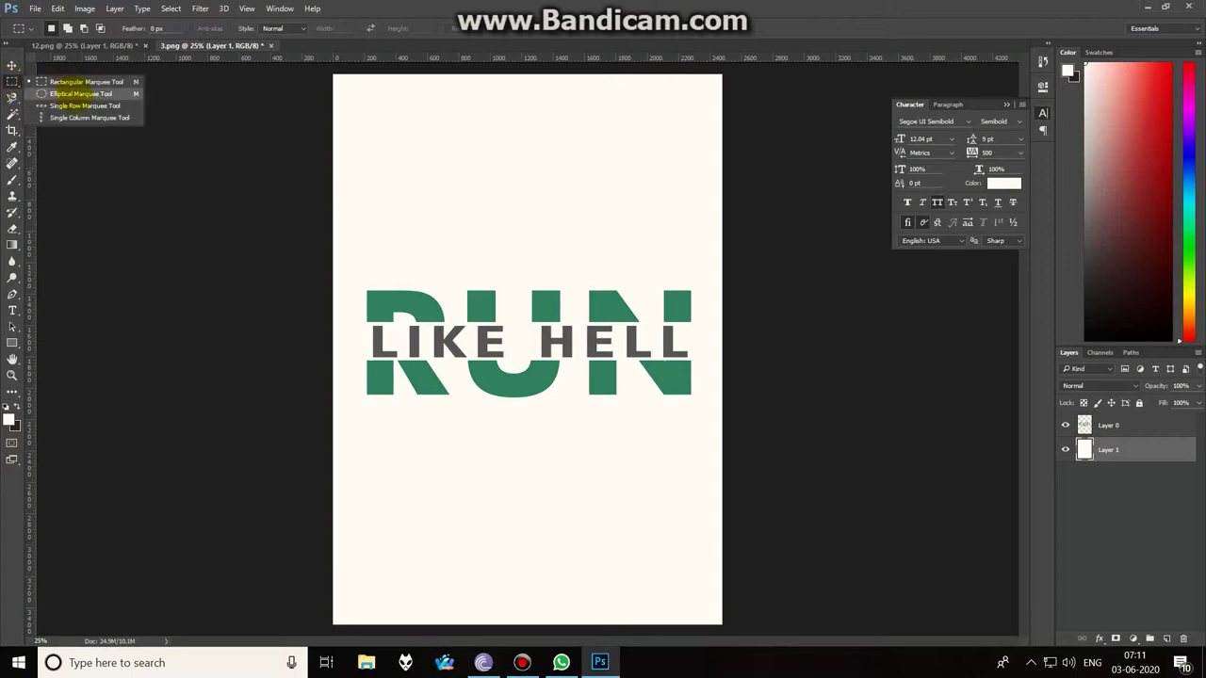
click(80, 93)
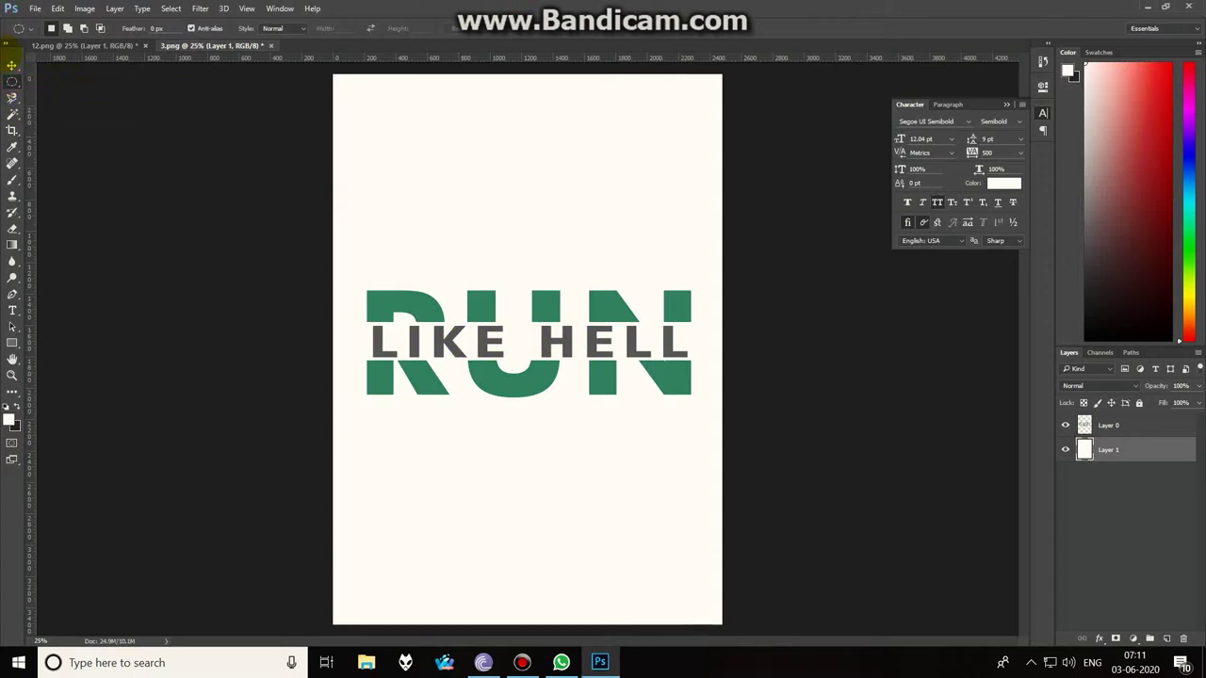
click(12, 64)
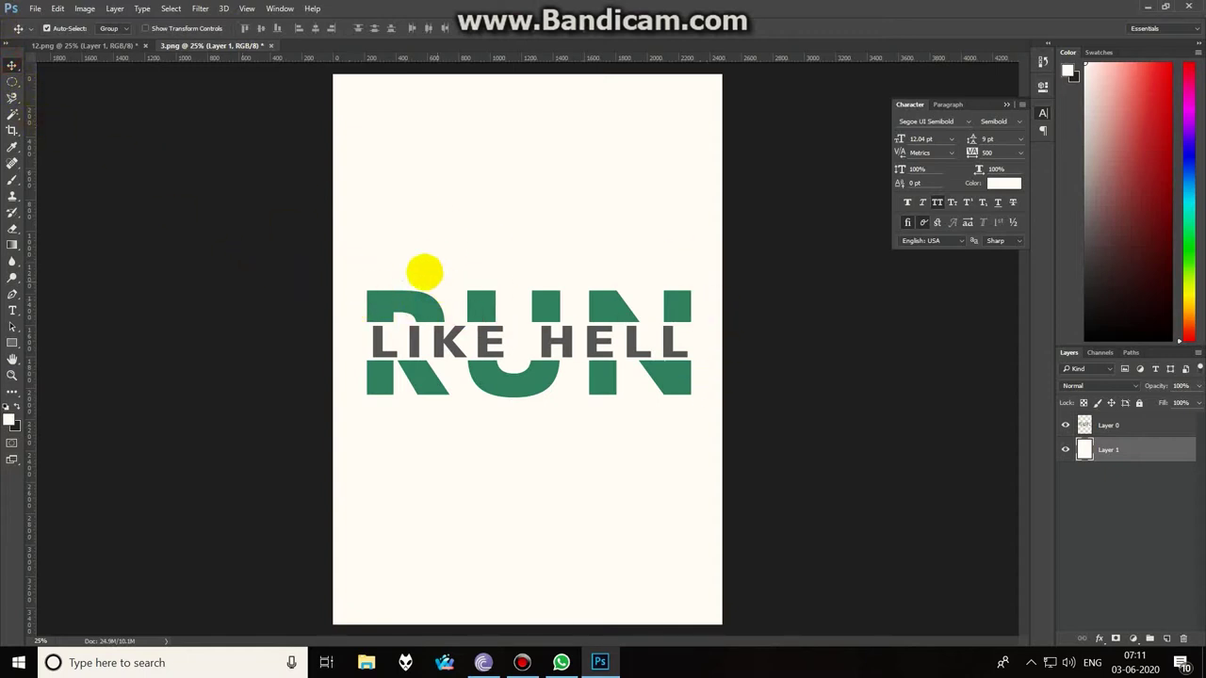
click(12, 80)
click(66, 82)
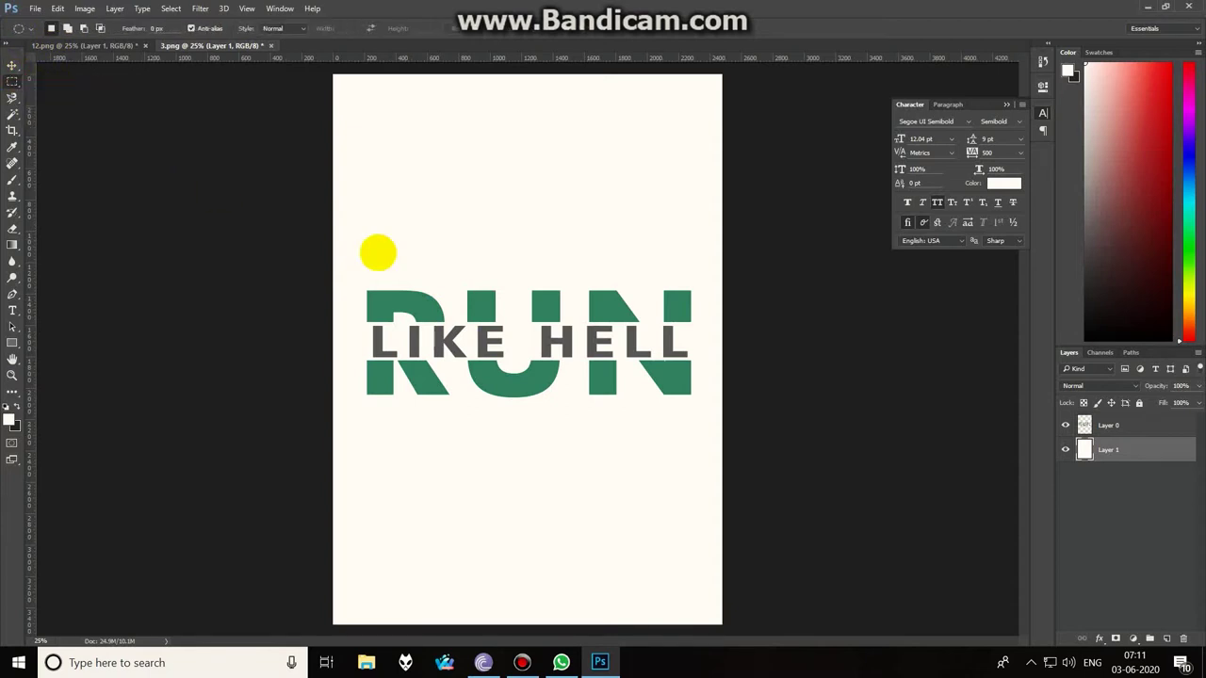
drag(351, 280, 707, 409)
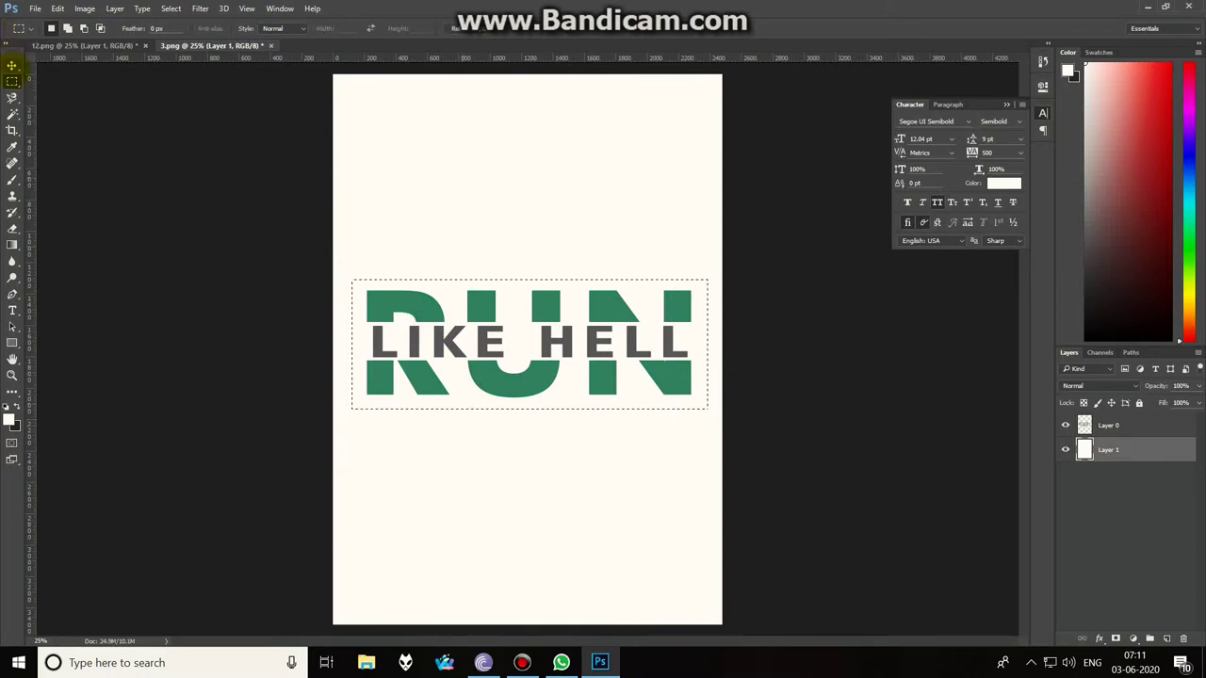
Step: Undo a trial pixel move, then move the whole RUN artwork on Layer 0 up about 100 px
click(12, 65)
drag(494, 352, 484, 210)
key(ctrl+z)
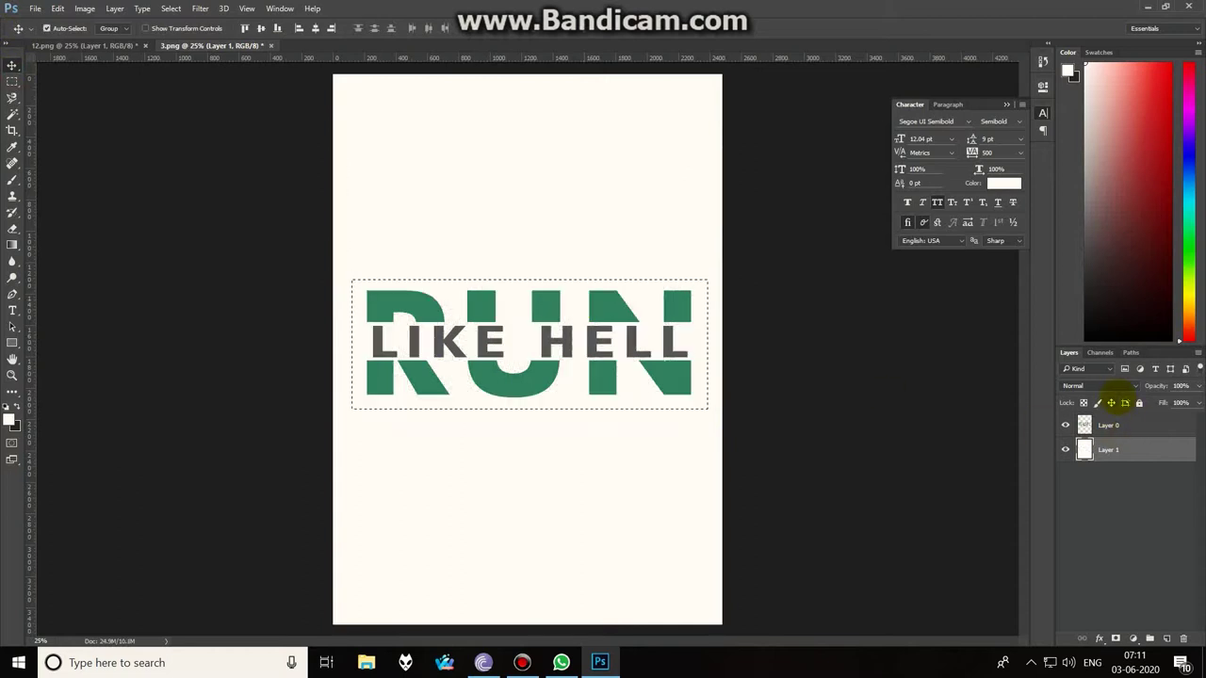
click(1122, 426)
drag(452, 329, 455, 247)
drag(492, 199, 427, 211)
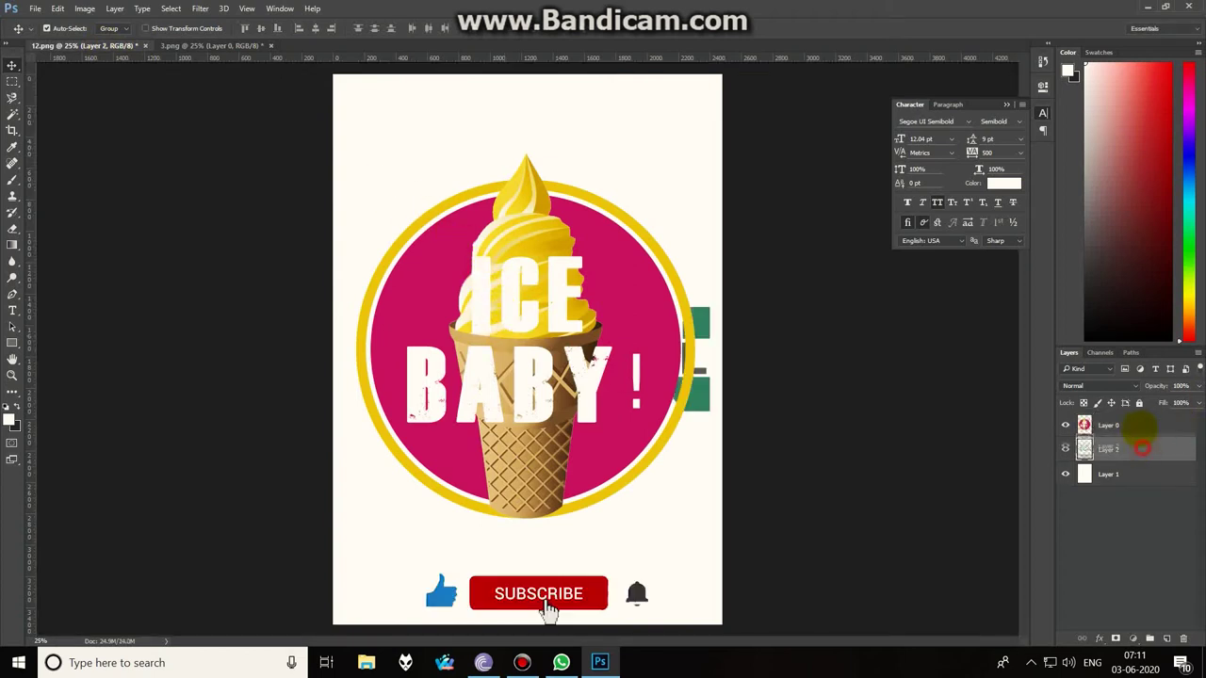
Step: In 12.png, stack Layer 2 above Layer 0, place the RUN art lower-left, then return to 3.png
drag(1140, 424, 1135, 416)
mouse_move(554, 377)
mouse_down()
mouse_move(520, 403)
mouse_move(536, 384)
mouse_up()
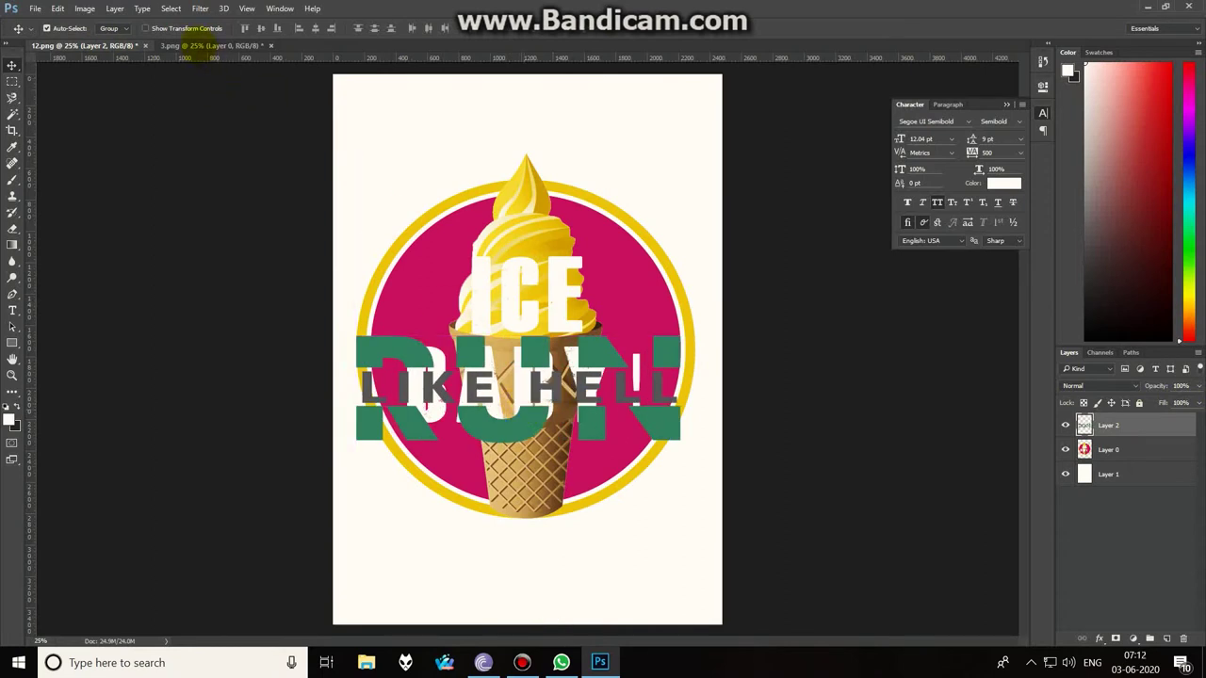
click(198, 45)
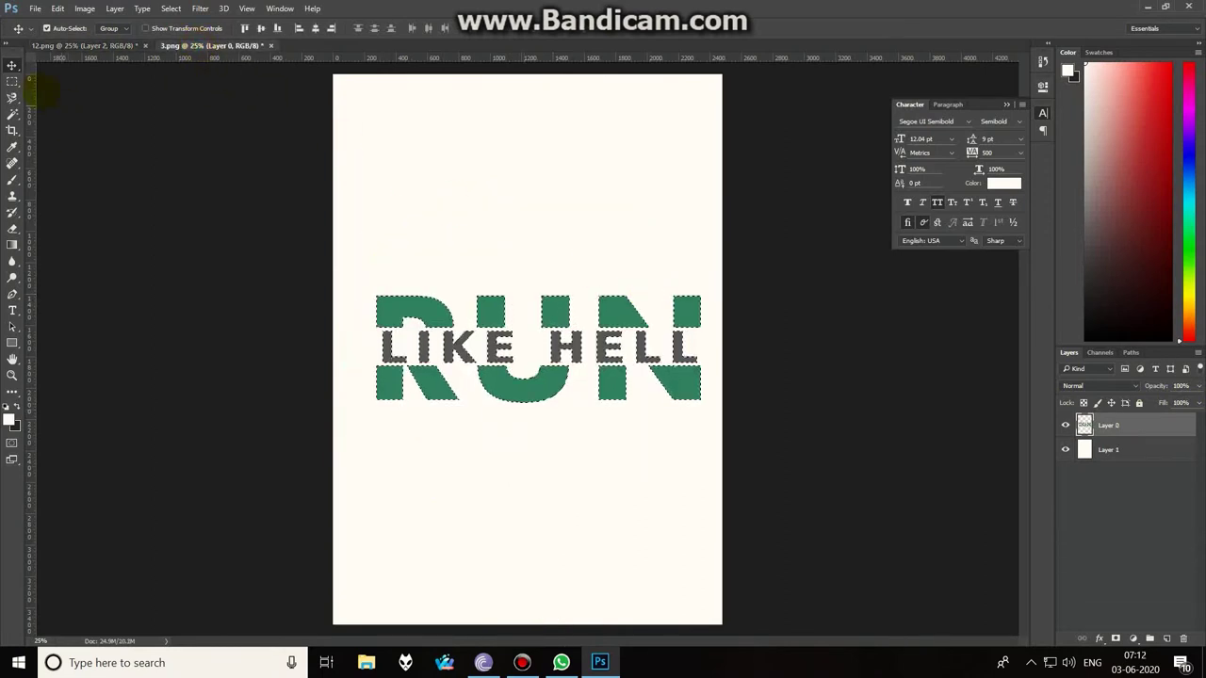
Step: With the Rectangular Marquee, draw test rectangles and a Shift-constrained square above RUN, then deselect
click(13, 81)
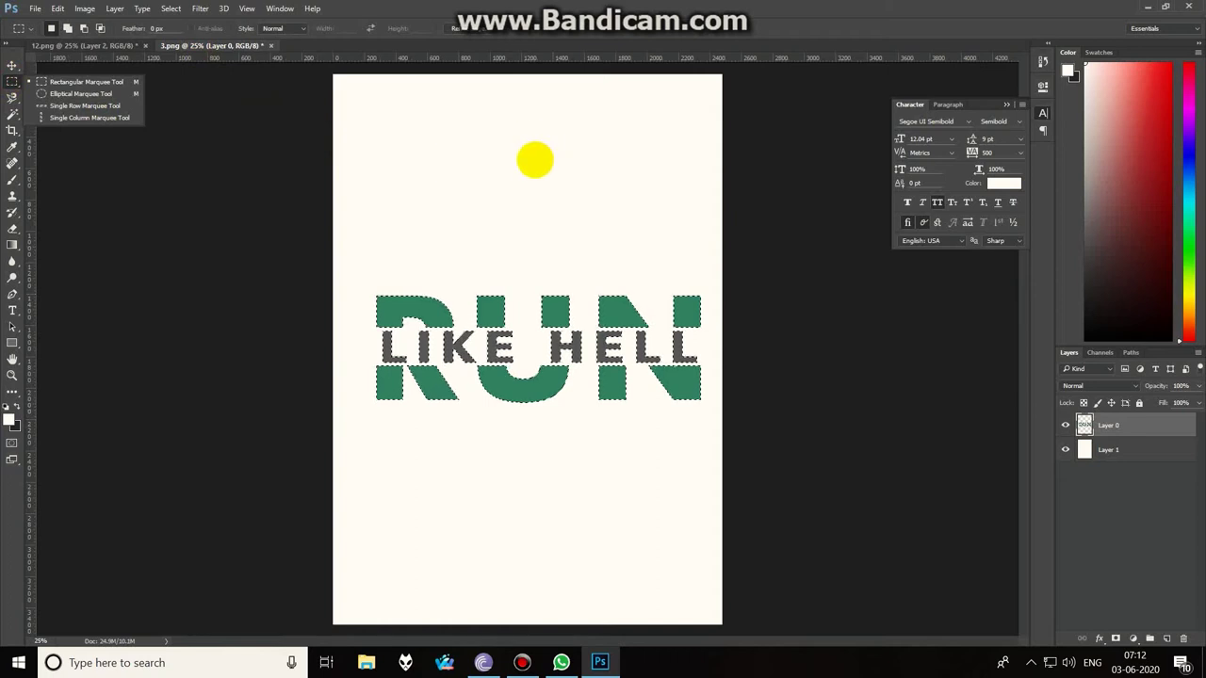
click(98, 82)
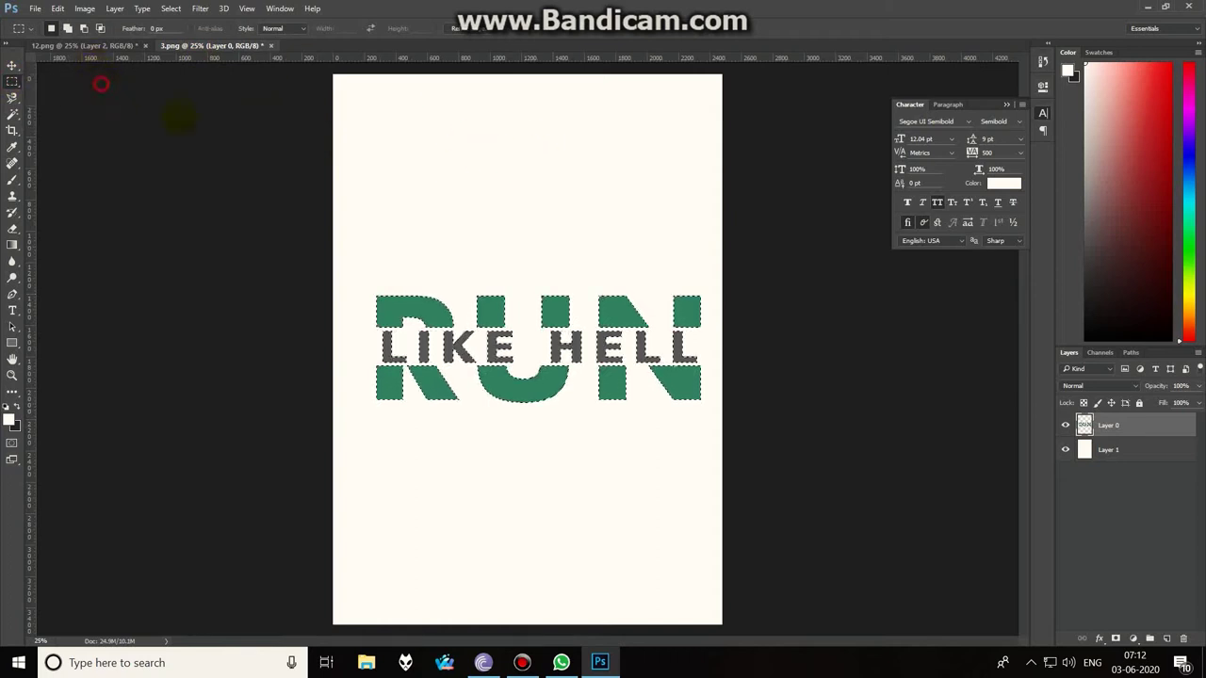
drag(409, 146, 552, 247)
drag(544, 180, 533, 218)
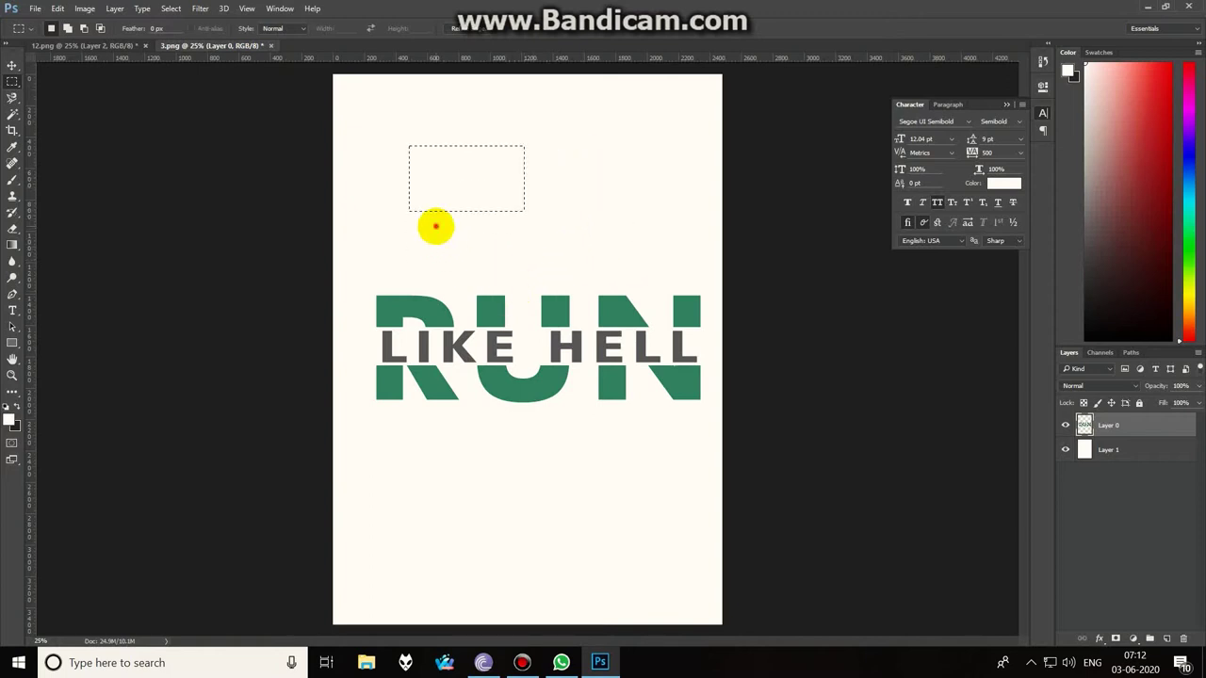
mouse_move(473, 265)
mouse_down()
mouse_move(565, 338)
mouse_move(680, 469)
mouse_move(495, 264)
mouse_up()
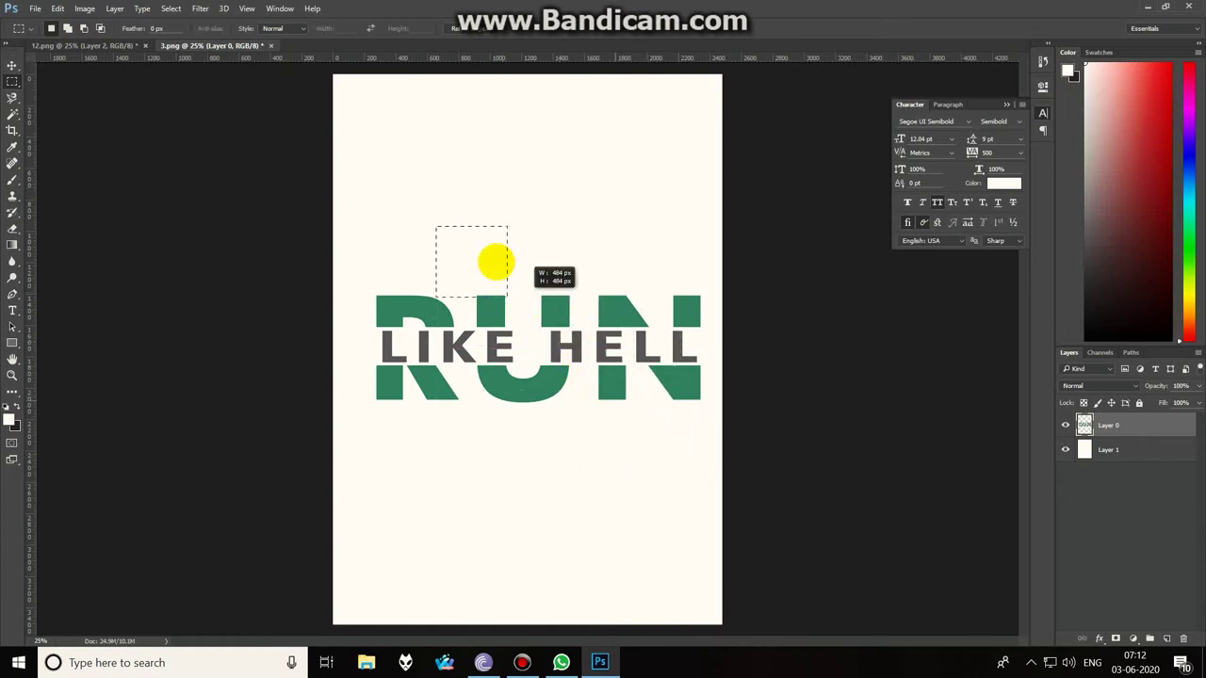
drag(528, 335, 688, 595)
click(469, 156)
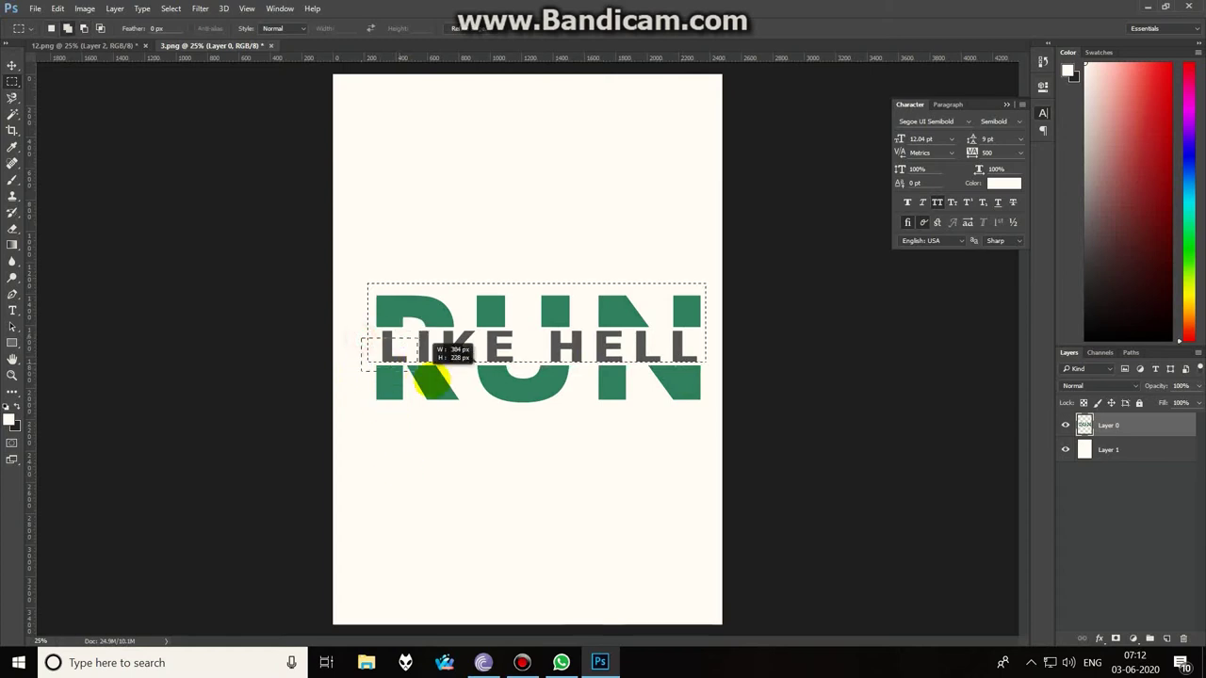
Step: Shift-add a lower rectangle, Alt-subtract the left and middle, then box the whole RUN / LIKE HELL art
drag(559, 405, 708, 426)
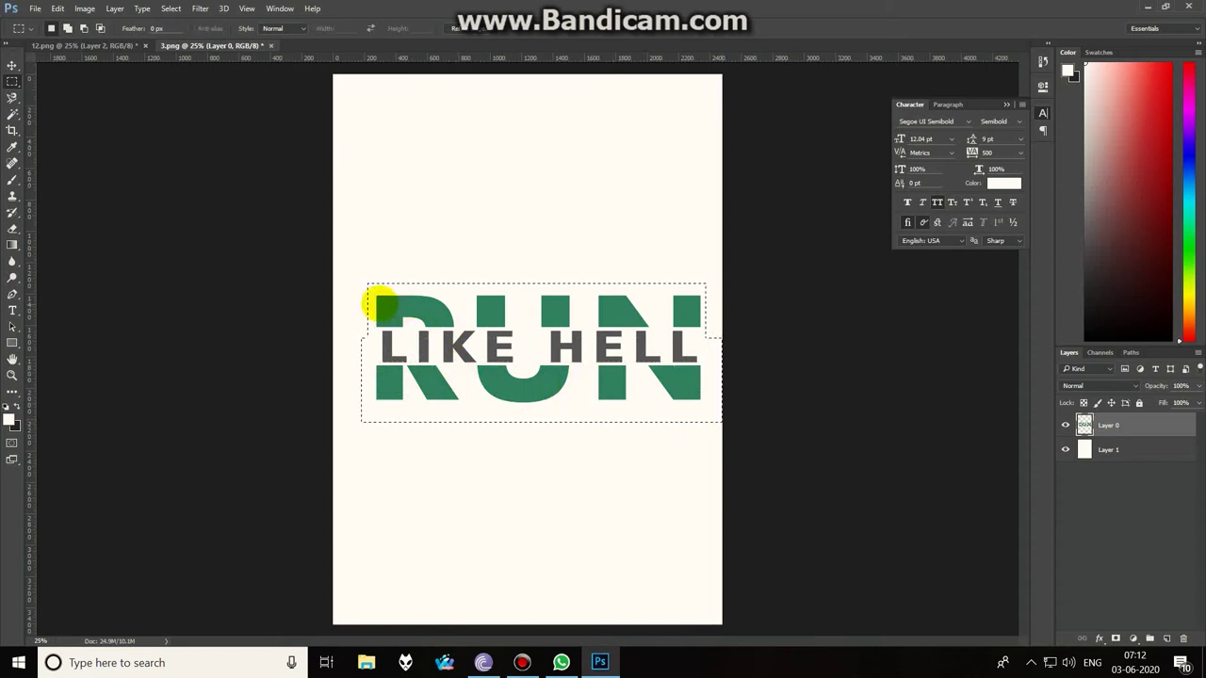
drag(352, 269, 472, 430)
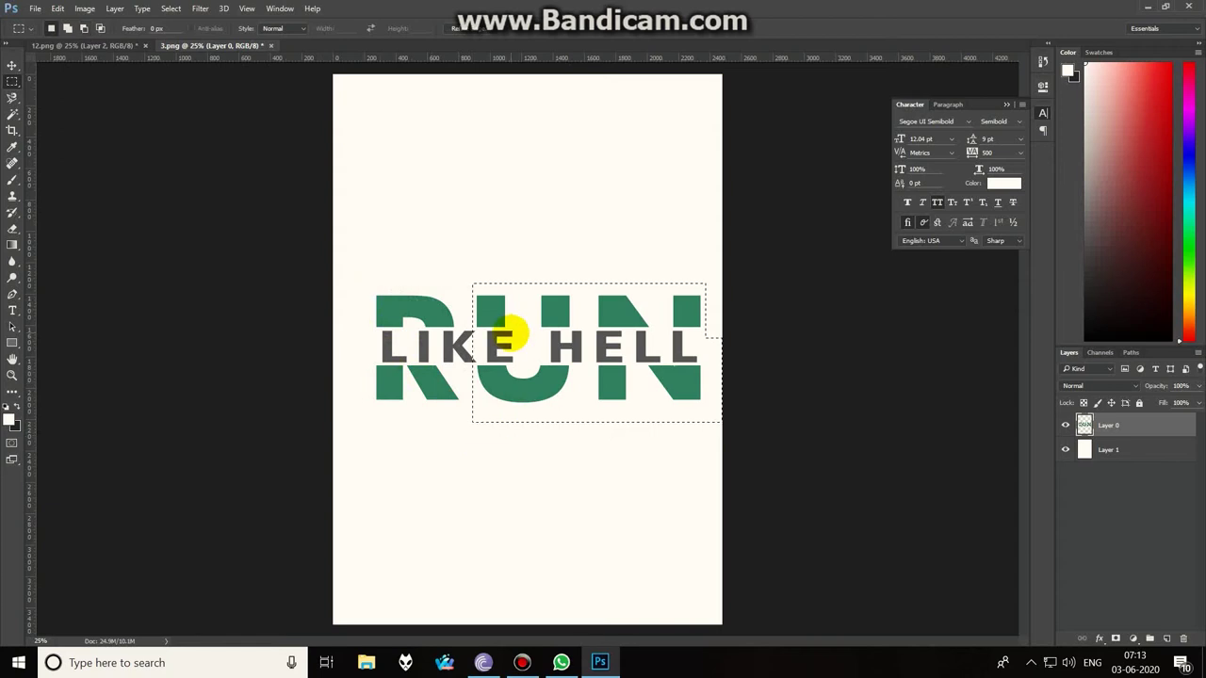
drag(462, 264, 578, 447)
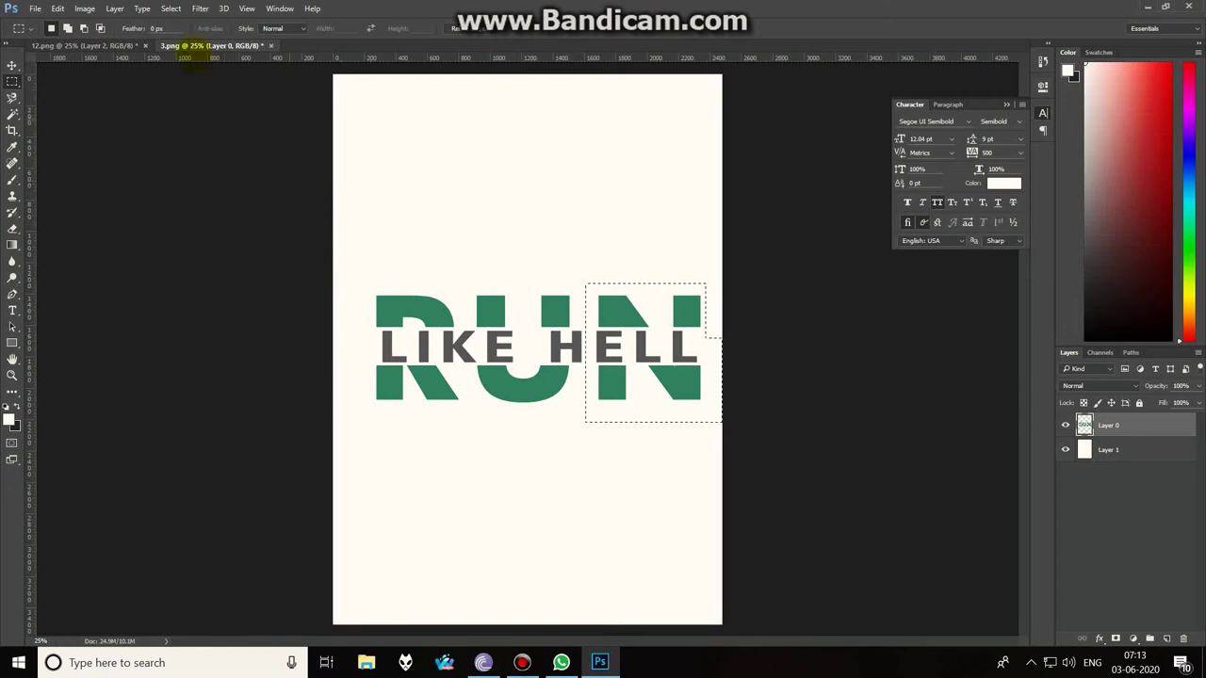
drag(350, 263, 580, 484)
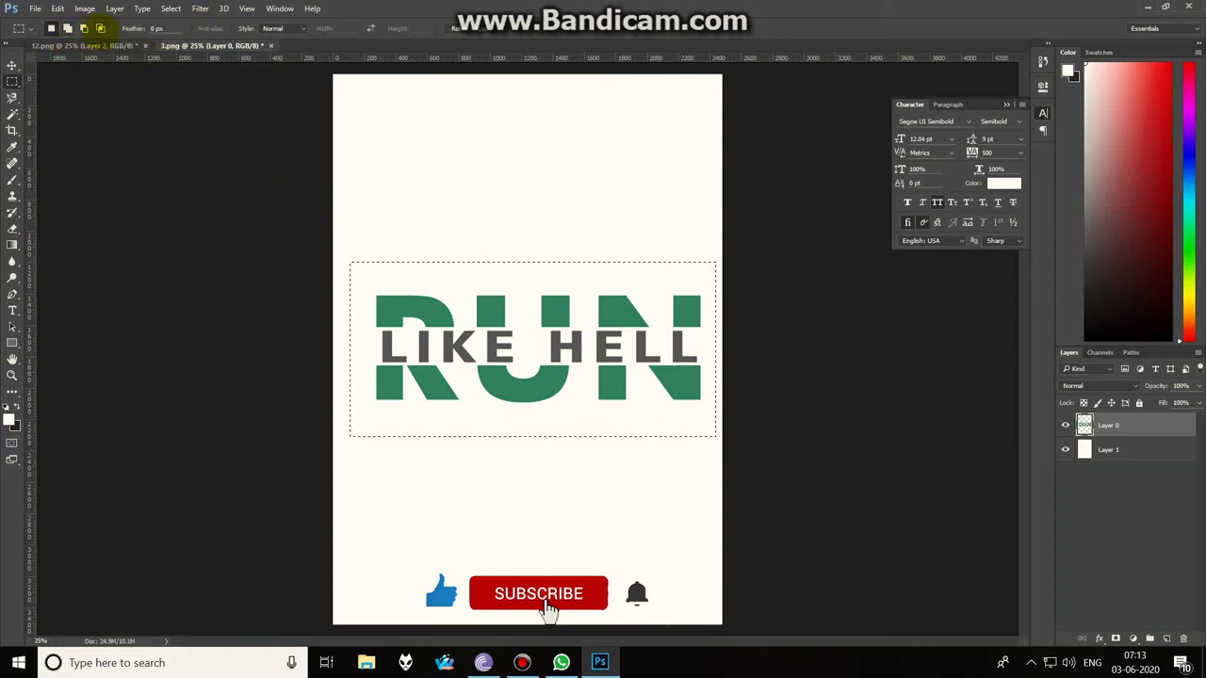
Step: Intersect the selection with three overlapping rectangles, leaving a small box over the U
drag(451, 228, 604, 486)
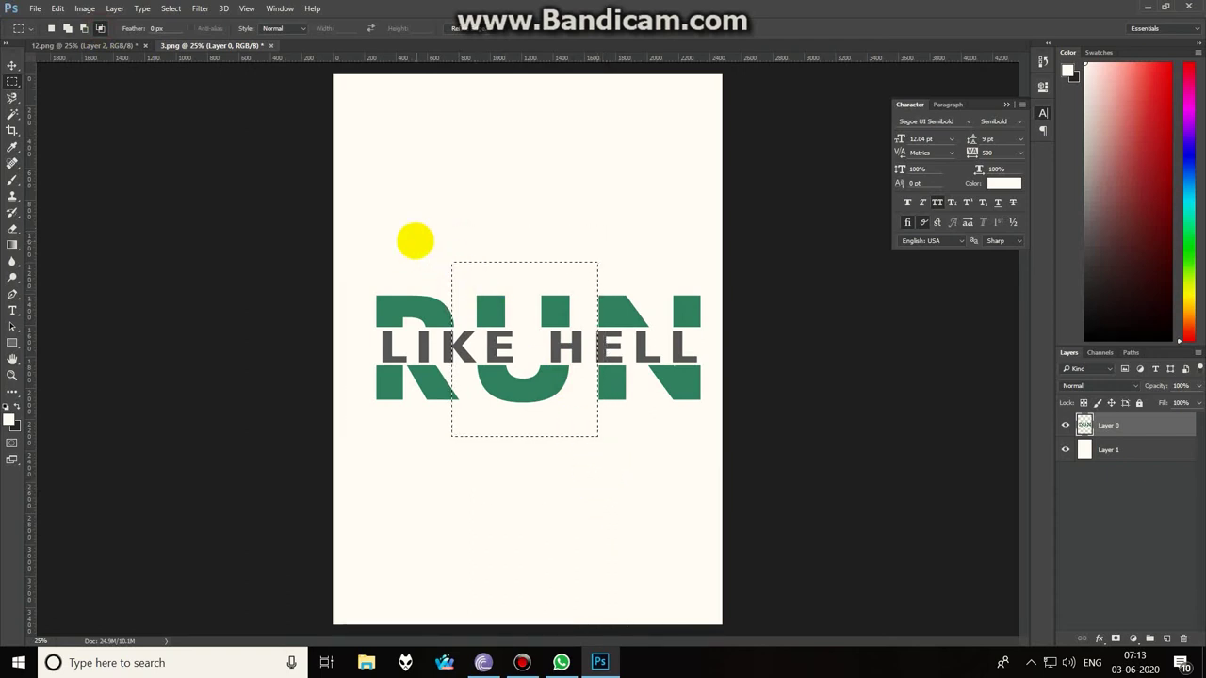
drag(402, 205, 553, 382)
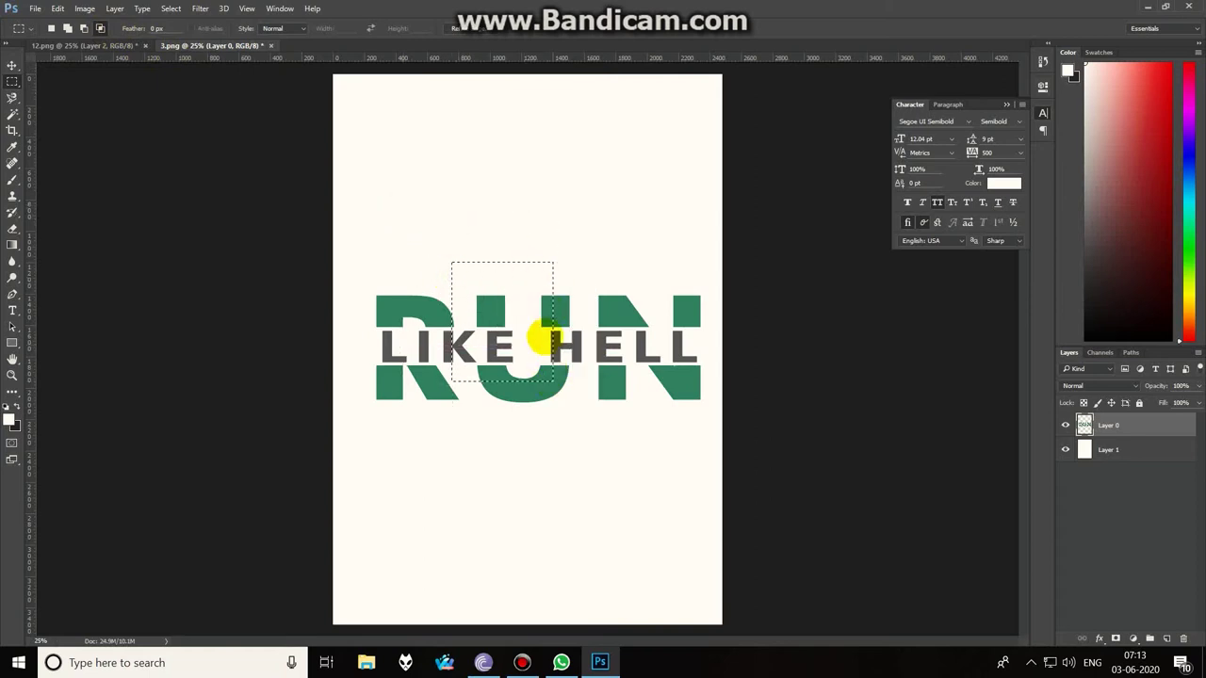
drag(508, 307, 621, 420)
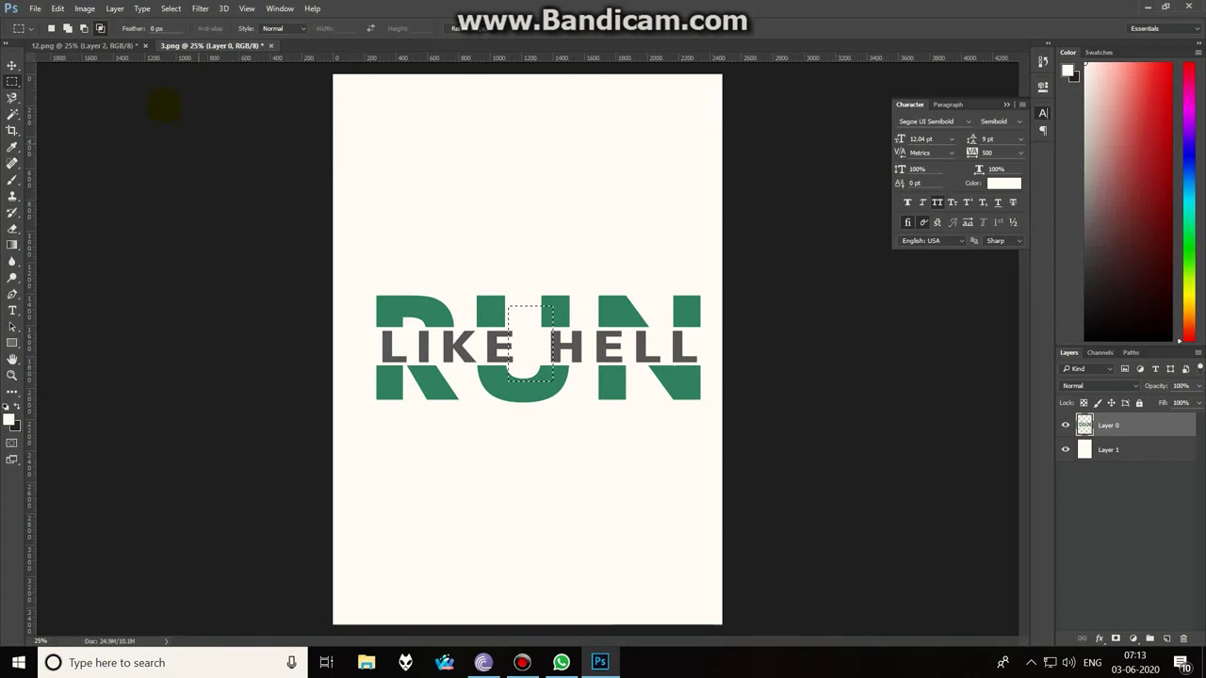
click(13, 64)
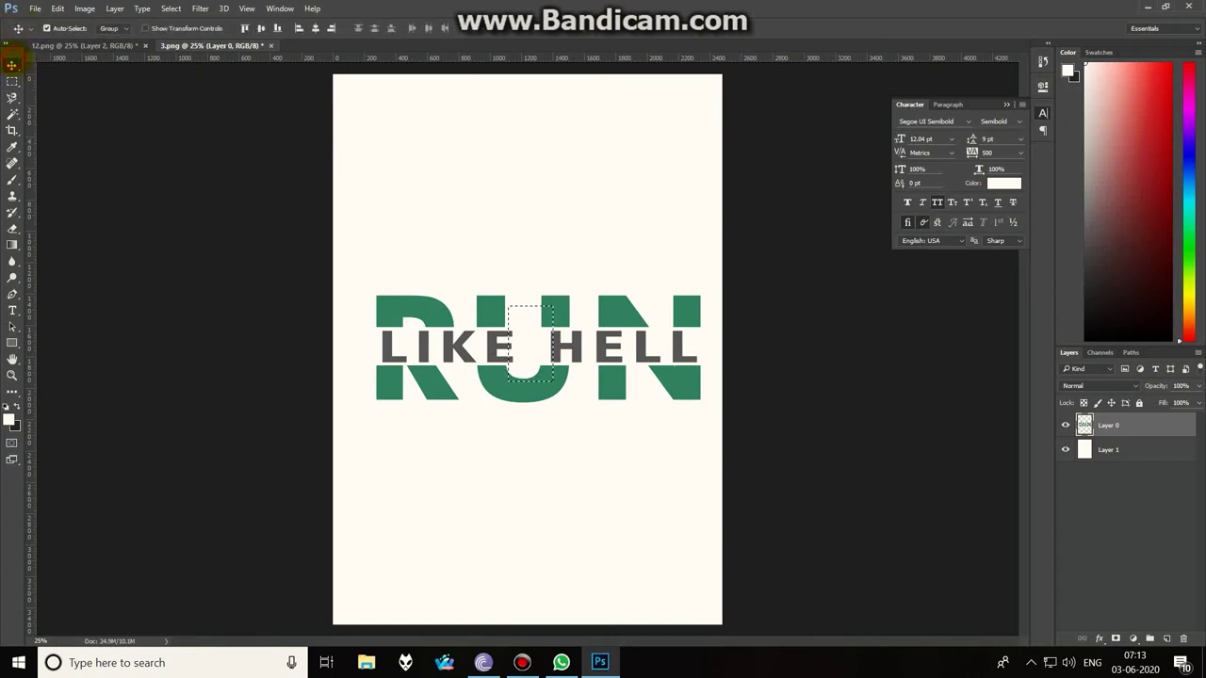
Step: Delete the RUN LIKE HELL Layer 2 from 12.png and draw an elliptical selection over the logo
right_click(12, 81)
click(66, 94)
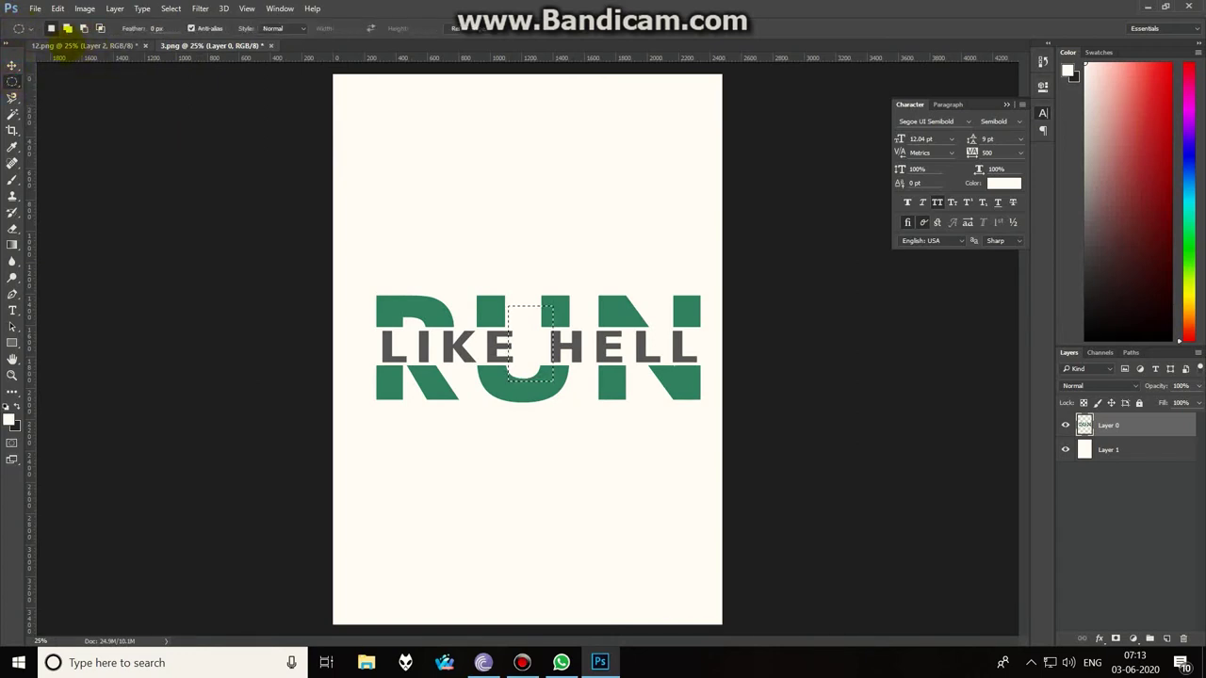
click(66, 46)
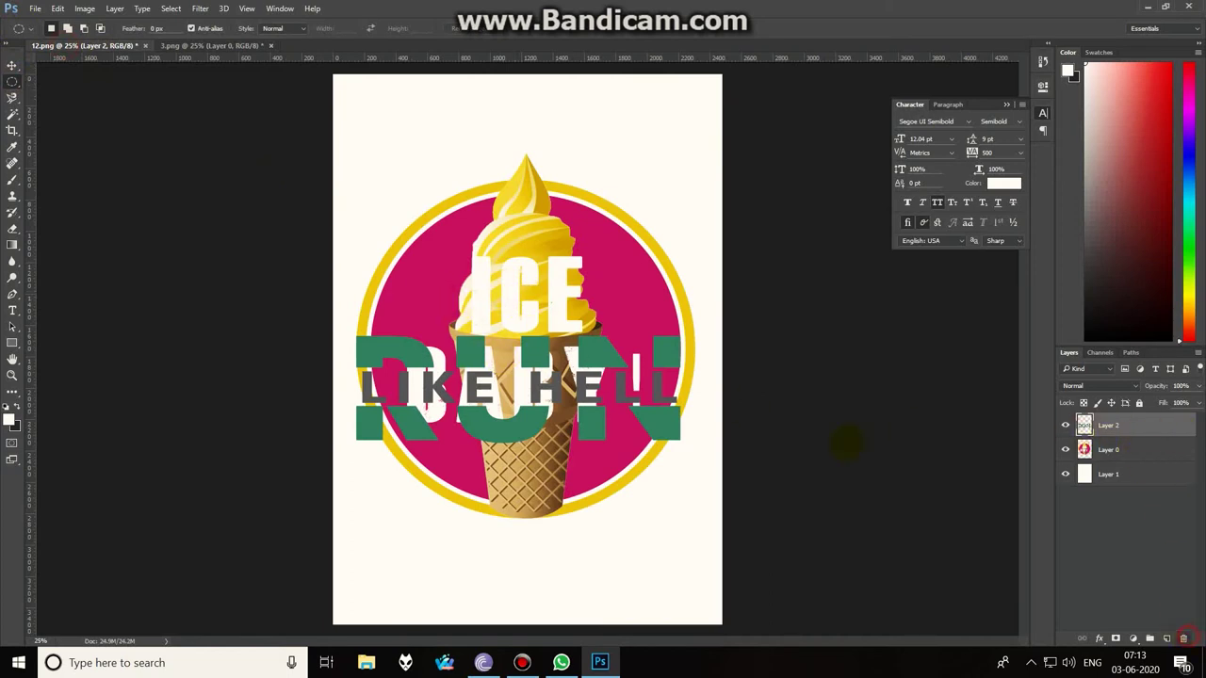
click(1183, 638)
click(579, 247)
drag(429, 246, 714, 417)
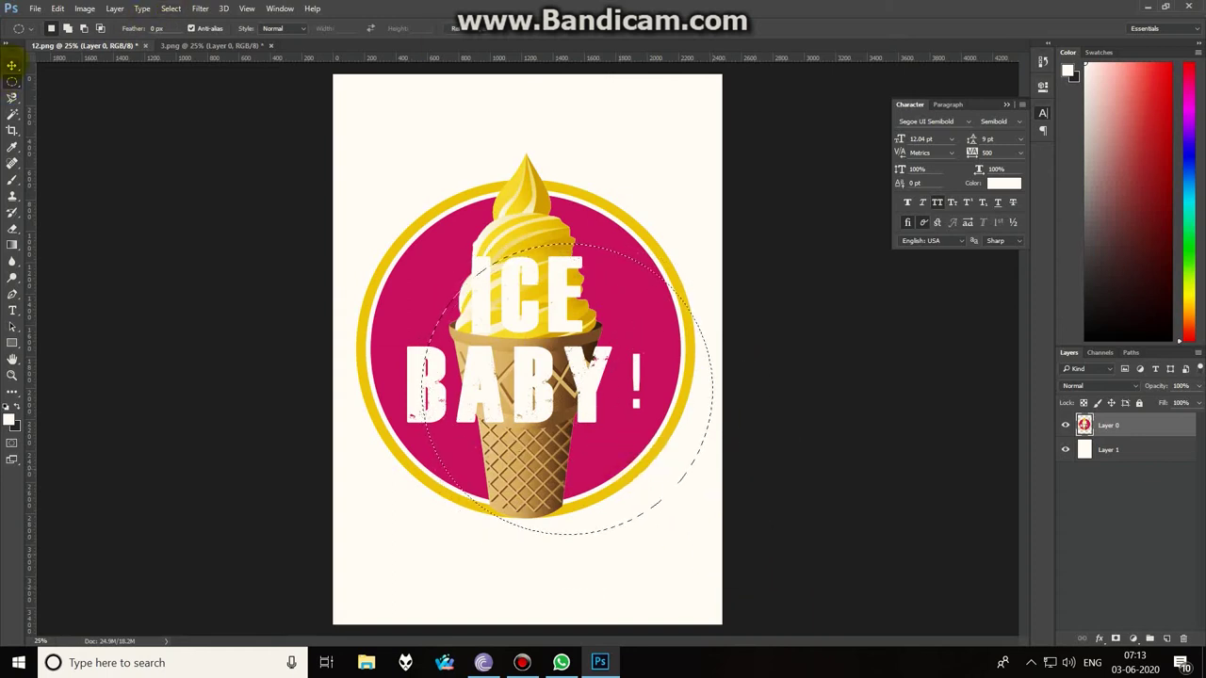
Step: Shift-add five more ellipses over the ice-cream logo, then deselect with Ctrl+D
drag(403, 168, 705, 398)
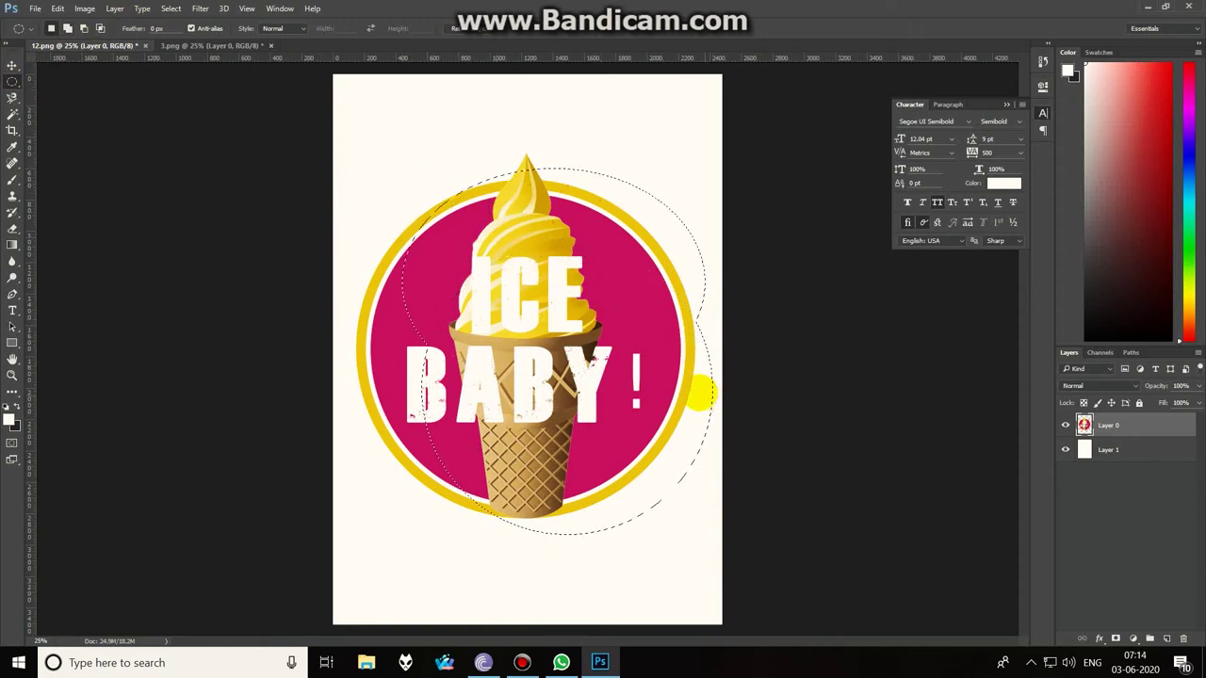
drag(447, 125, 603, 296)
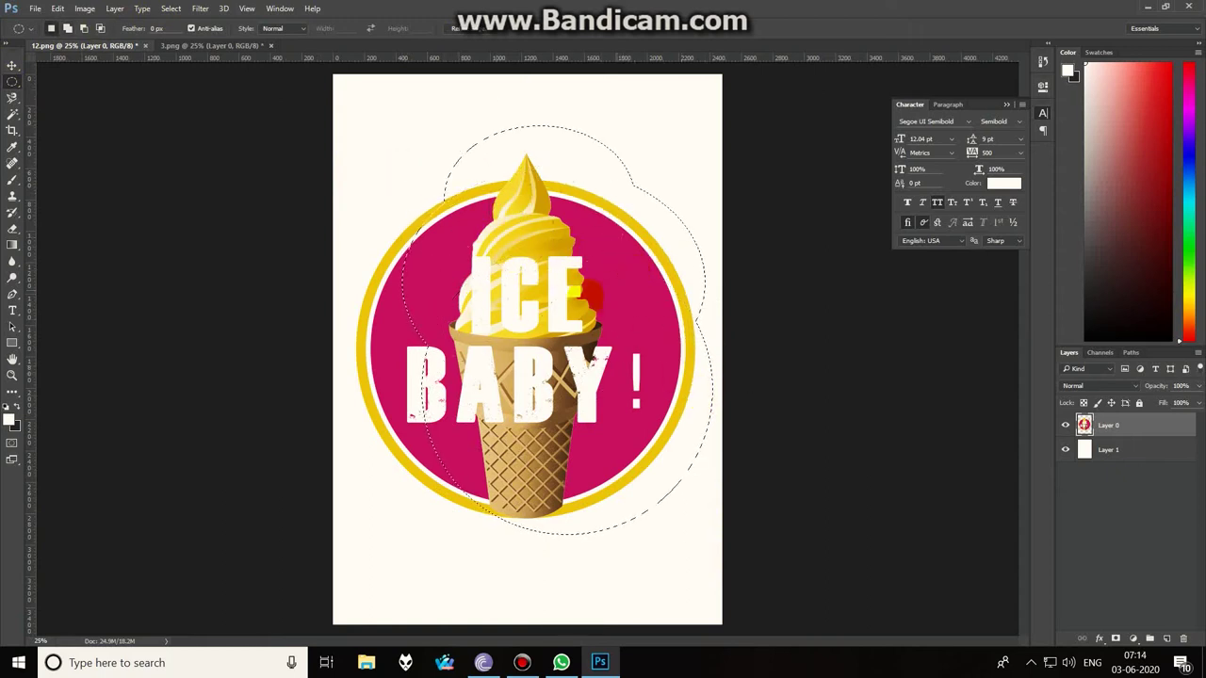
drag(358, 279, 563, 504)
drag(377, 226, 581, 402)
drag(392, 139, 565, 174)
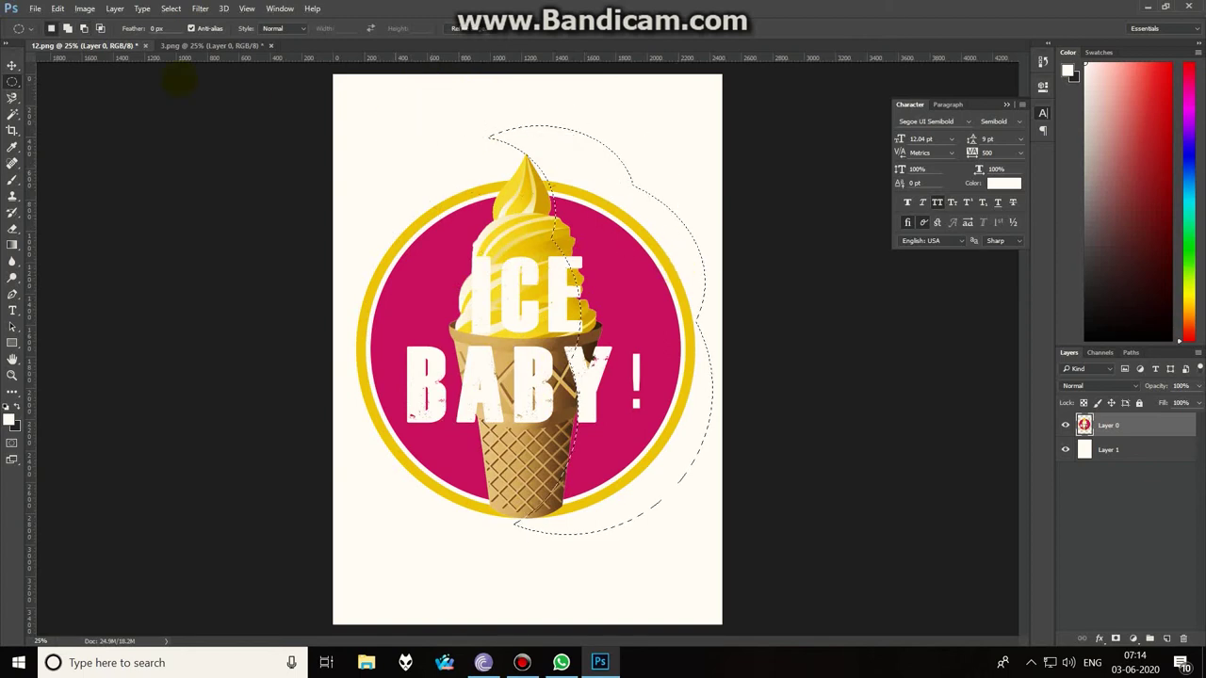
click(12, 64)
drag(417, 183, 421, 189)
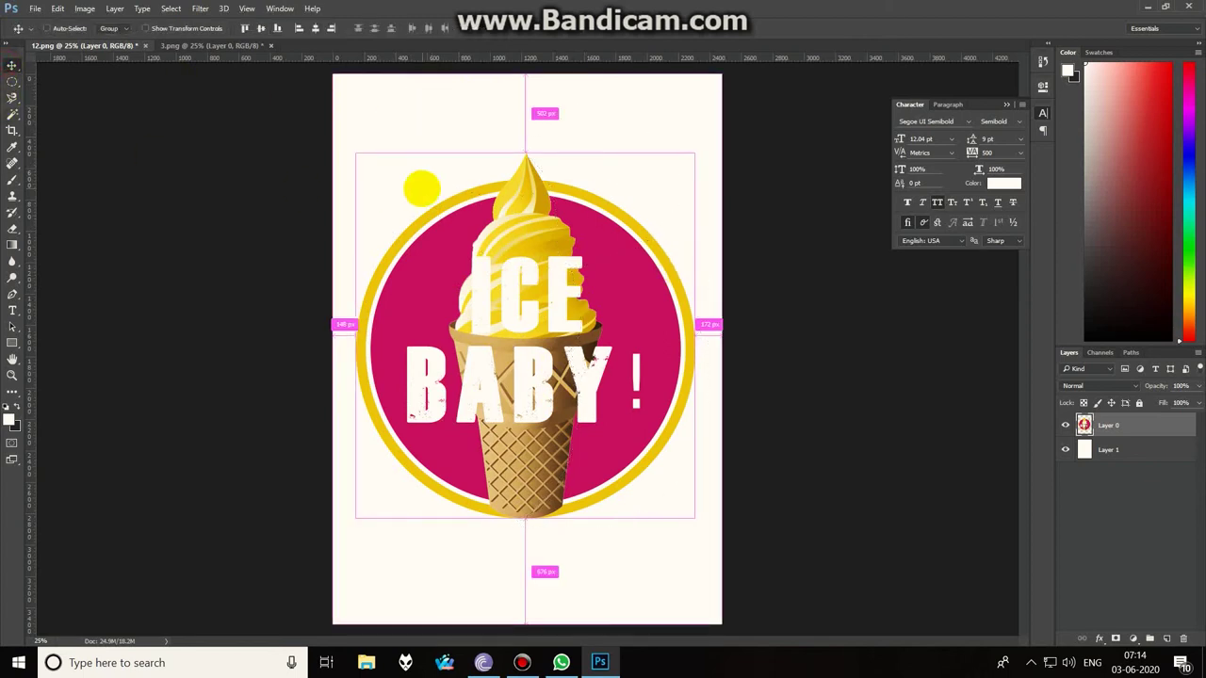
key(ctrl+d)
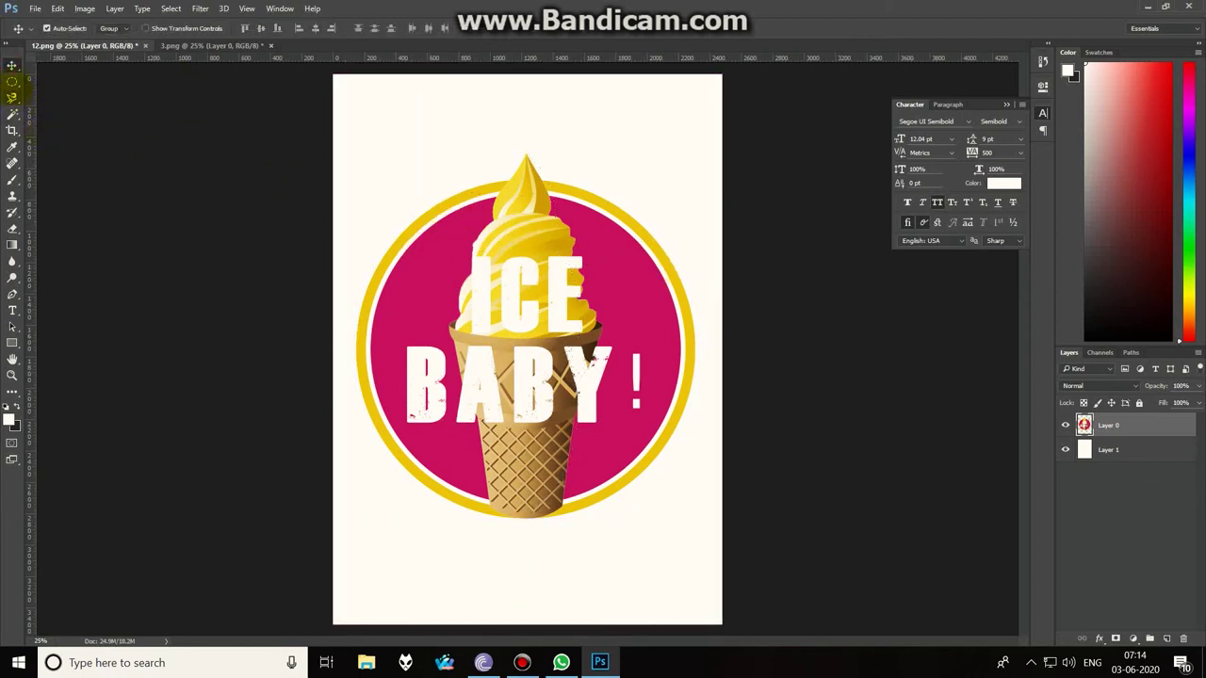
Step: Select the round ICE BABY logo with an ellipse and drag it into the 3.png poster as Layer 2
click(12, 80)
click(447, 243)
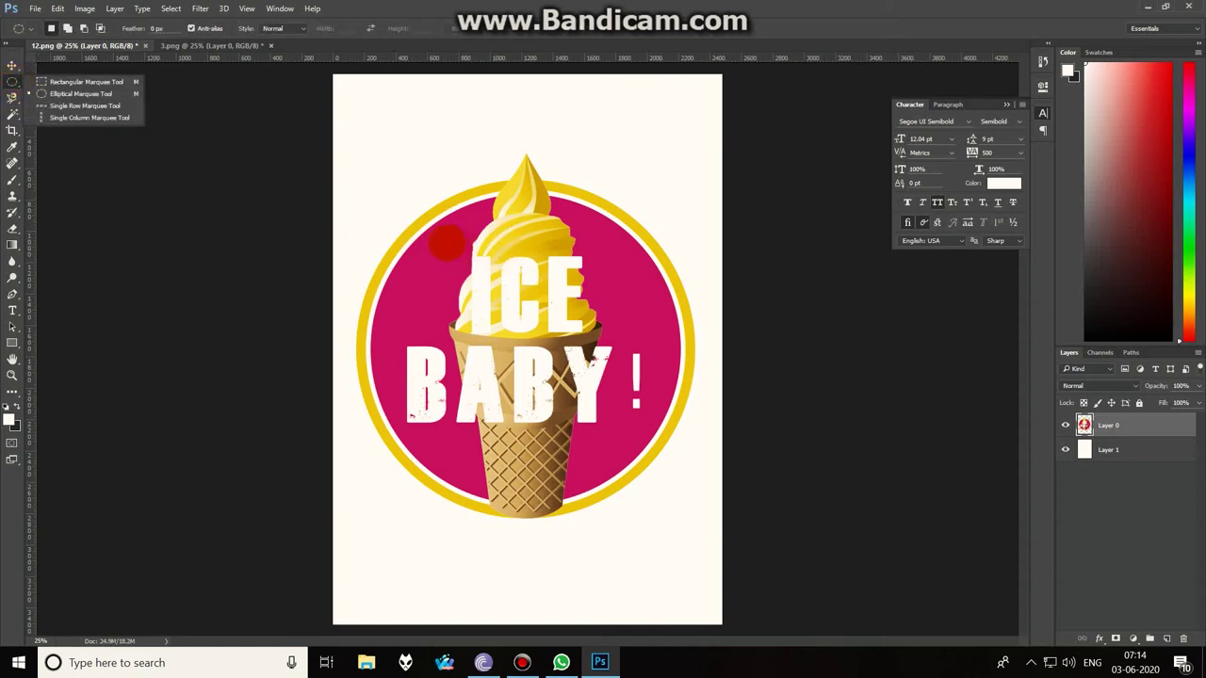
drag(434, 247, 650, 497)
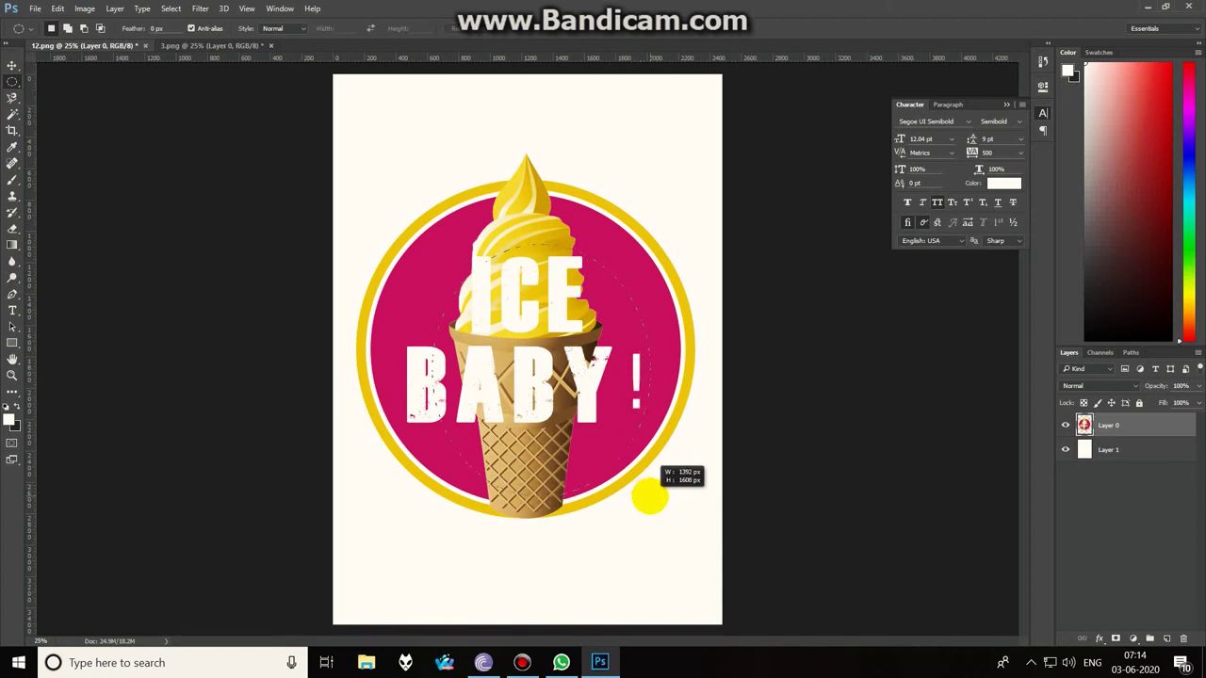
drag(650, 498, 621, 382)
drag(563, 325, 604, 411)
drag(527, 567, 739, 556)
click(791, 512)
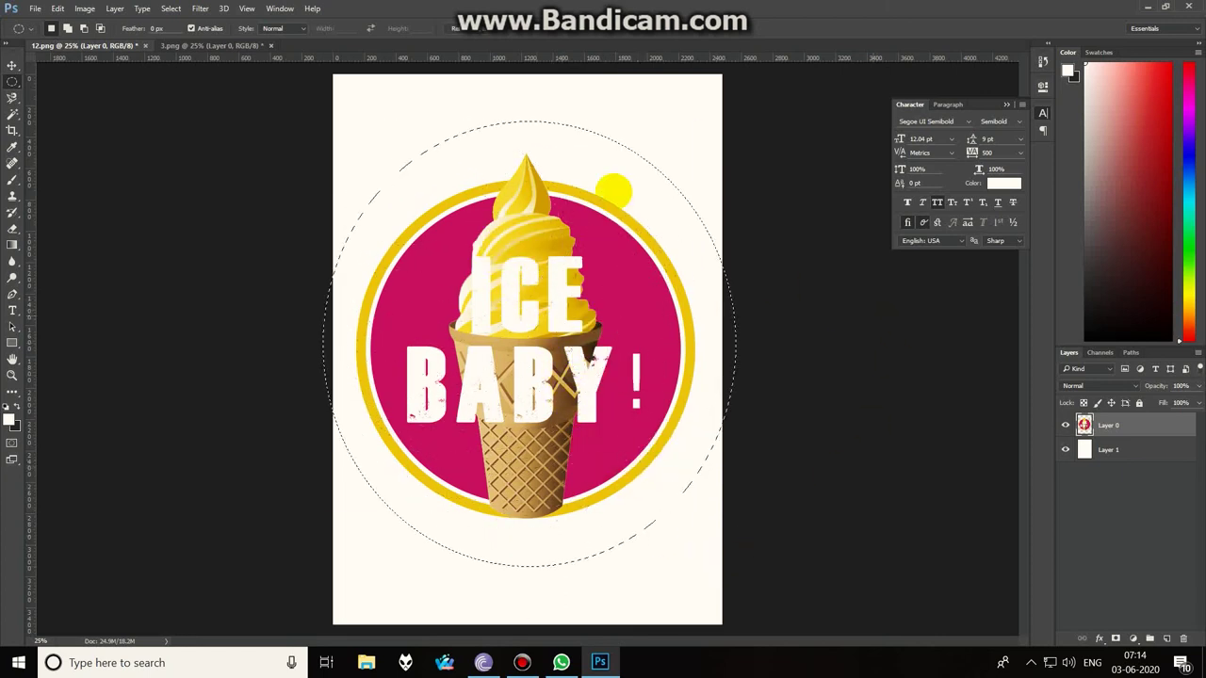
click(12, 65)
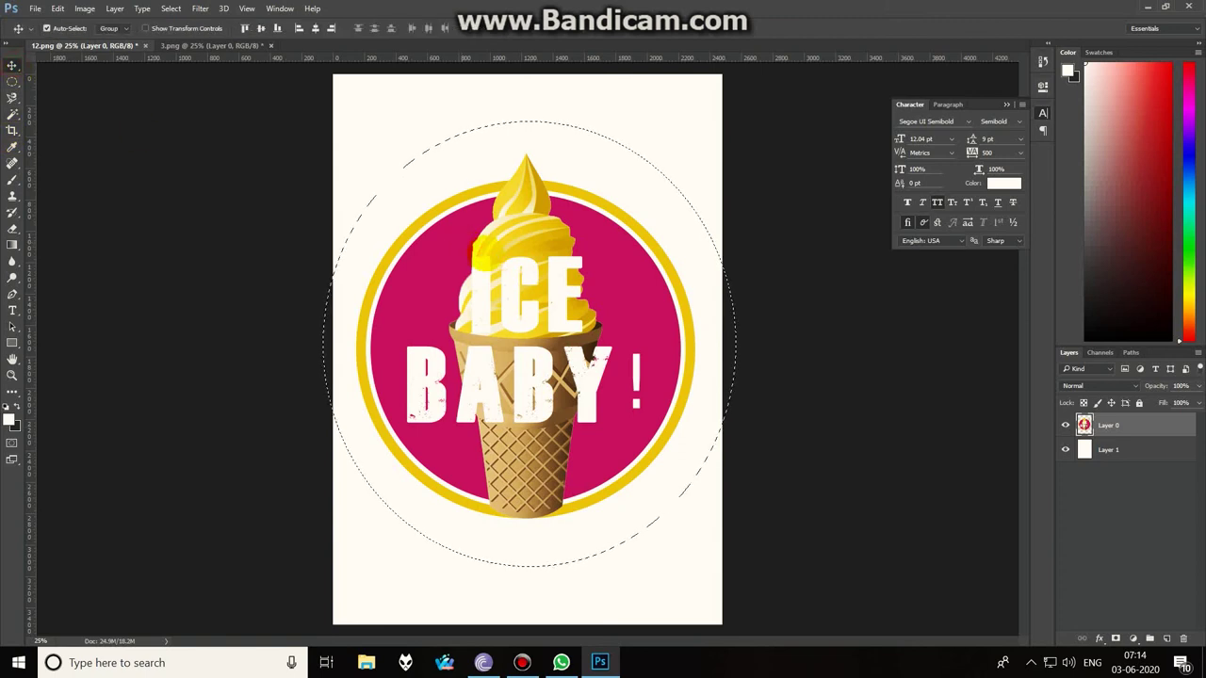
drag(527, 290, 703, 168)
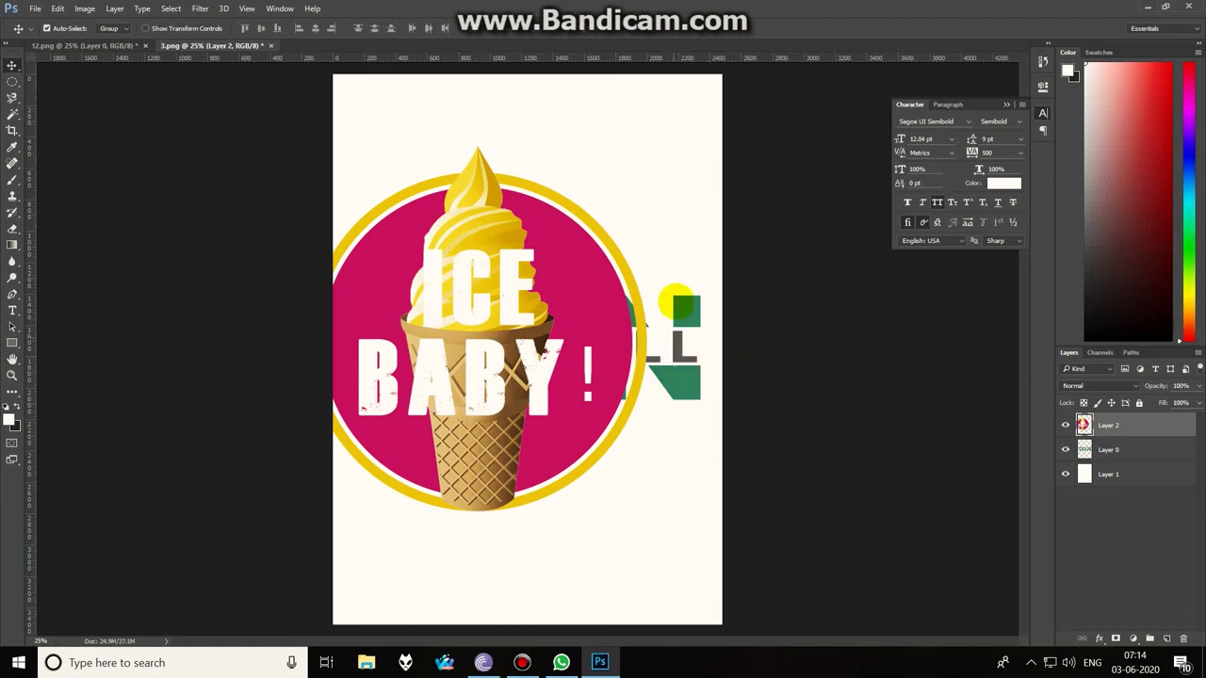
Step: Switch to the 12.png poster and drop its elliptical selection with Ctrl+D
click(120, 45)
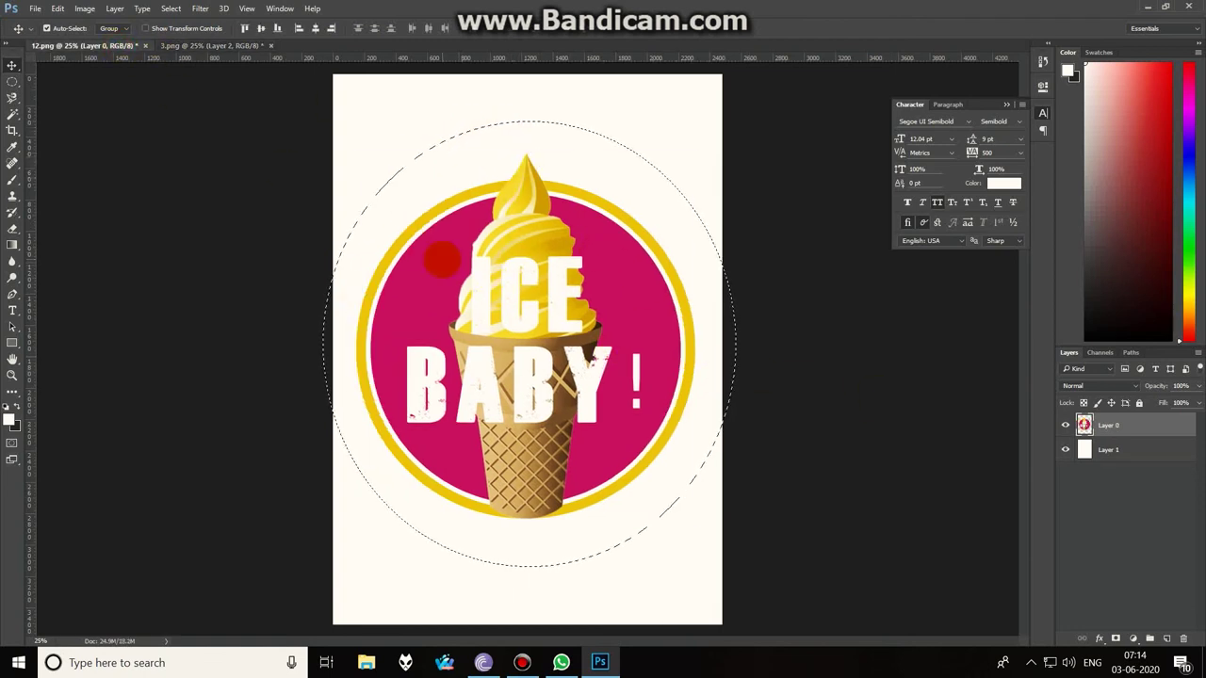
key(ctrl+d)
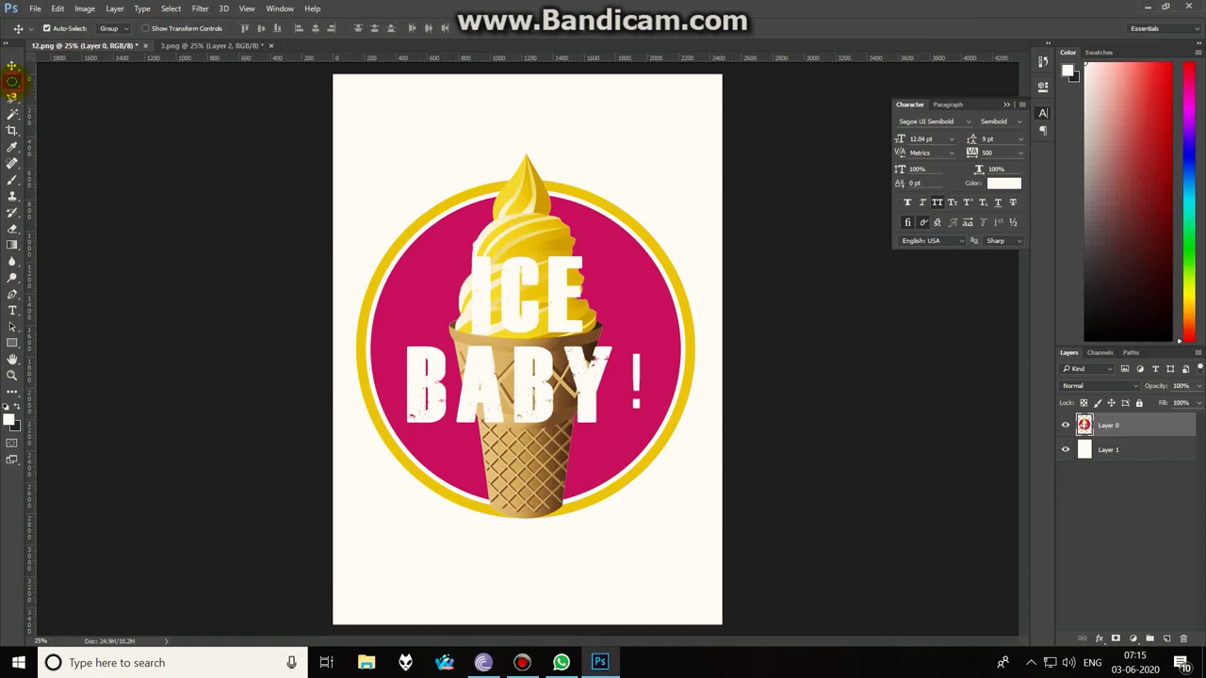
Step: Draw a roughly 1820 × 1820 px circular selection around the ICE BABY logo
click(12, 82)
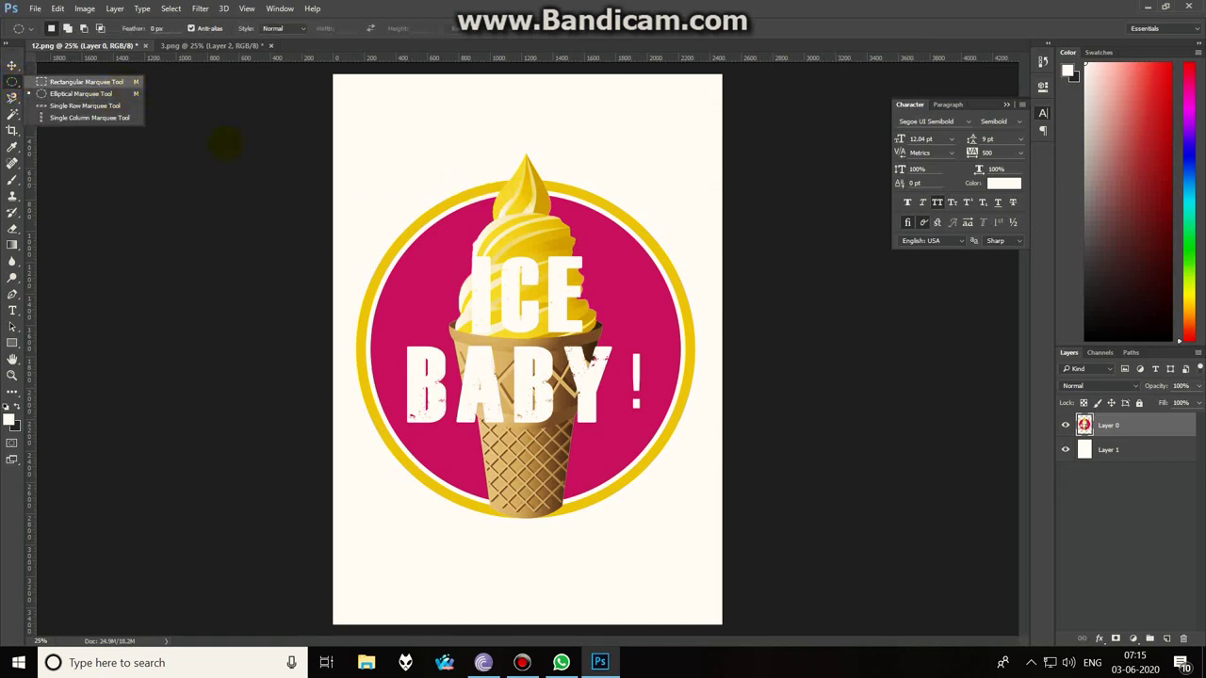
drag(359, 168, 650, 441)
drag(667, 496, 693, 517)
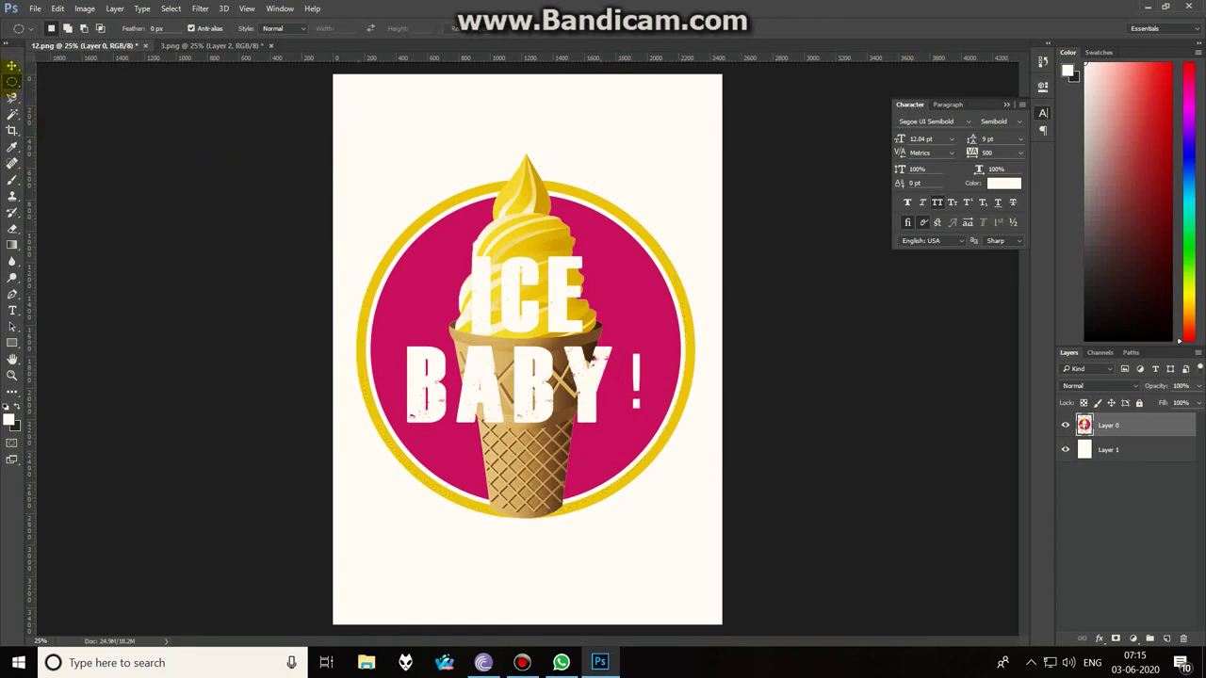
drag(323, 169, 657, 509)
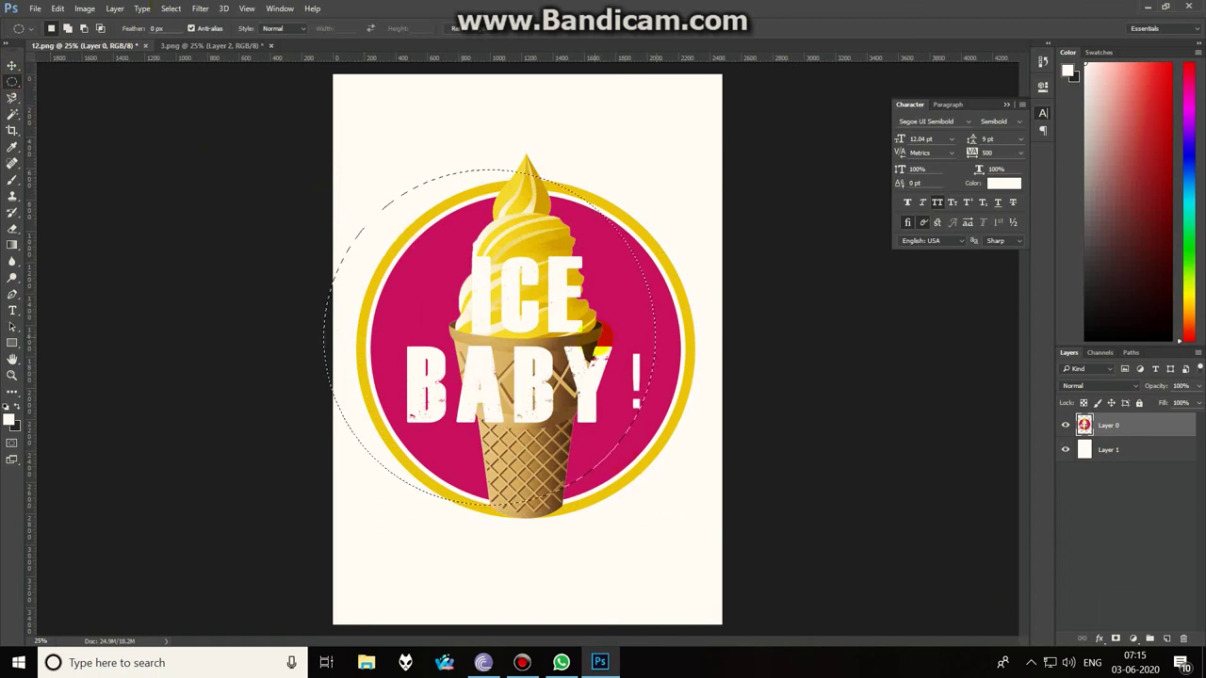
drag(372, 144, 708, 499)
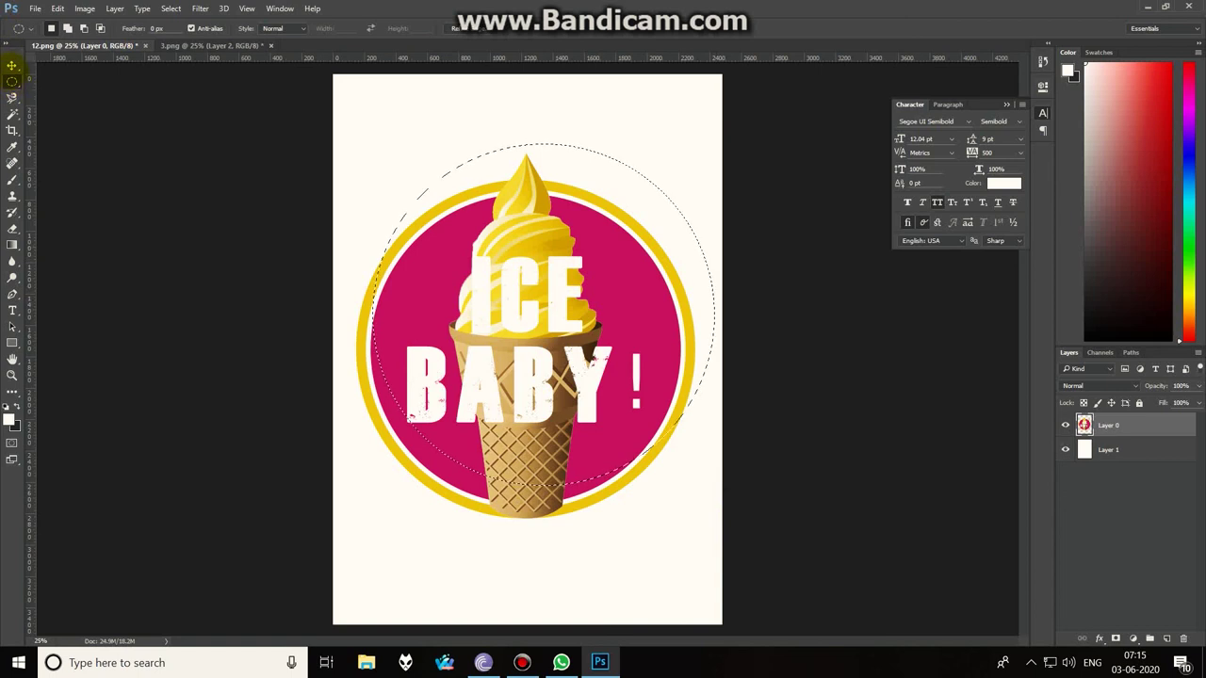
Step: Choose the Magnetic Lasso Tool from the Lasso flyout
click(11, 65)
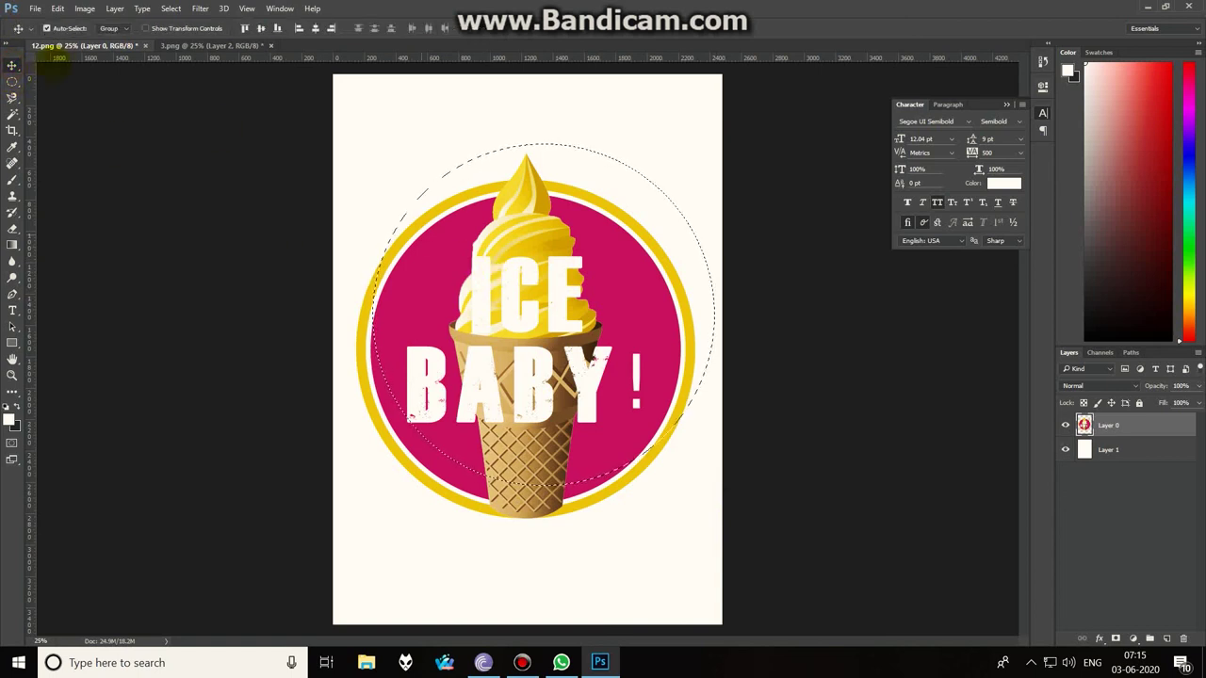
click(12, 97)
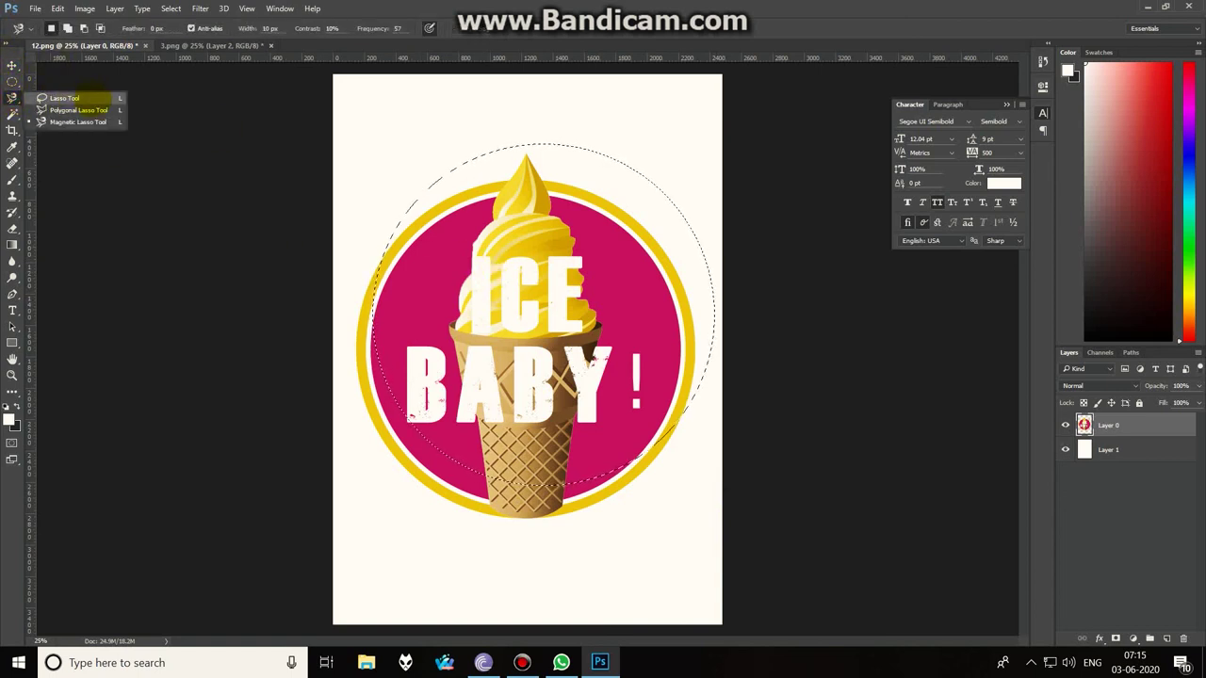
click(94, 121)
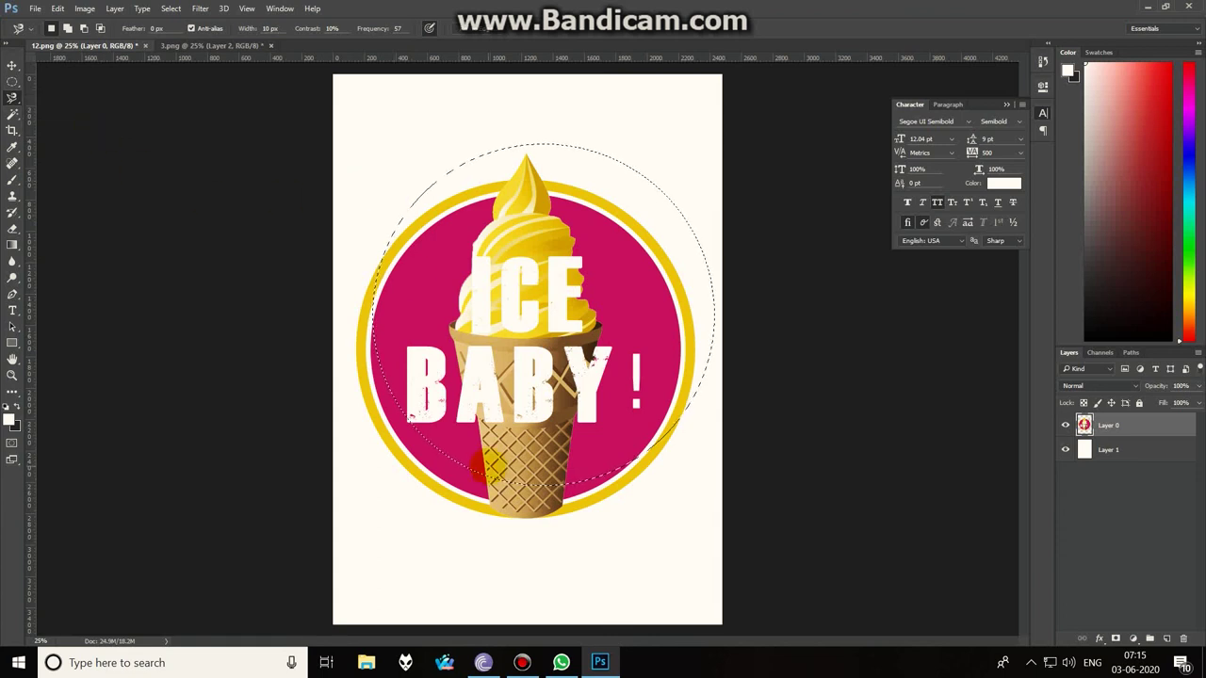